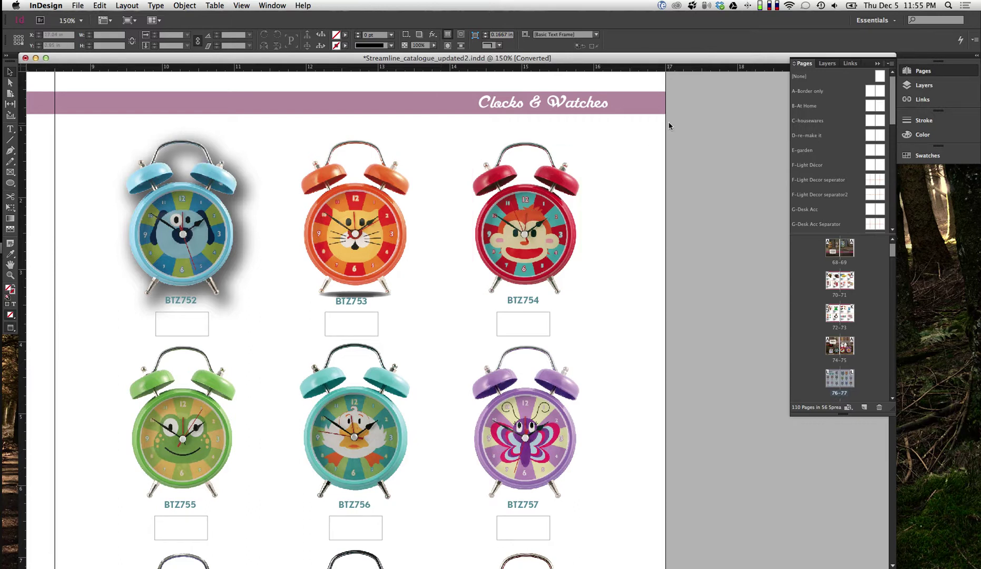
Switch to the Advanced workspace, keeping the Object Styles panel open
left_click(881, 21)
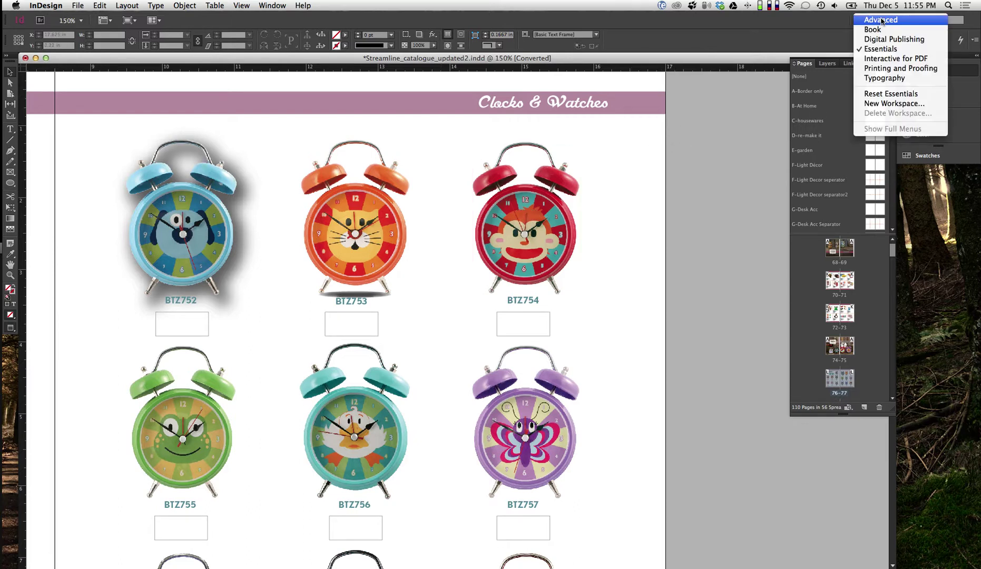
left_click(877, 20)
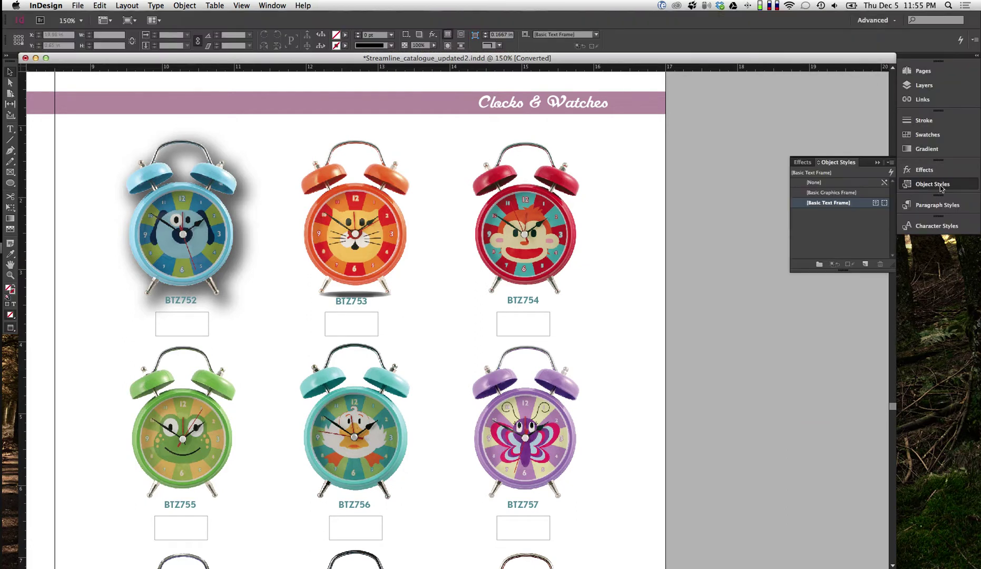
left_click(936, 186)
left_click(936, 188)
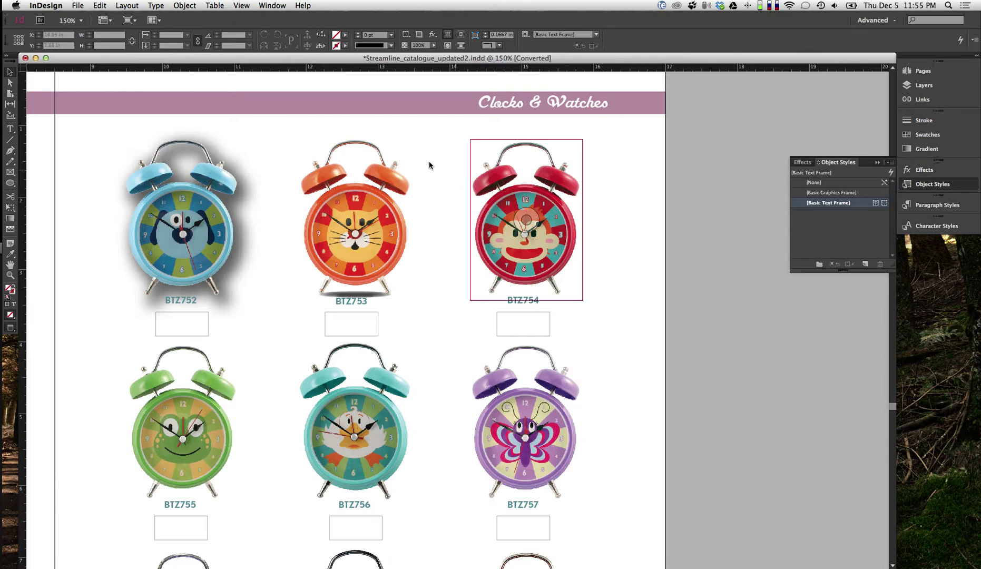
Set View > Display Performance to High Quality Display so the clock images render sharply
left_click(240, 5)
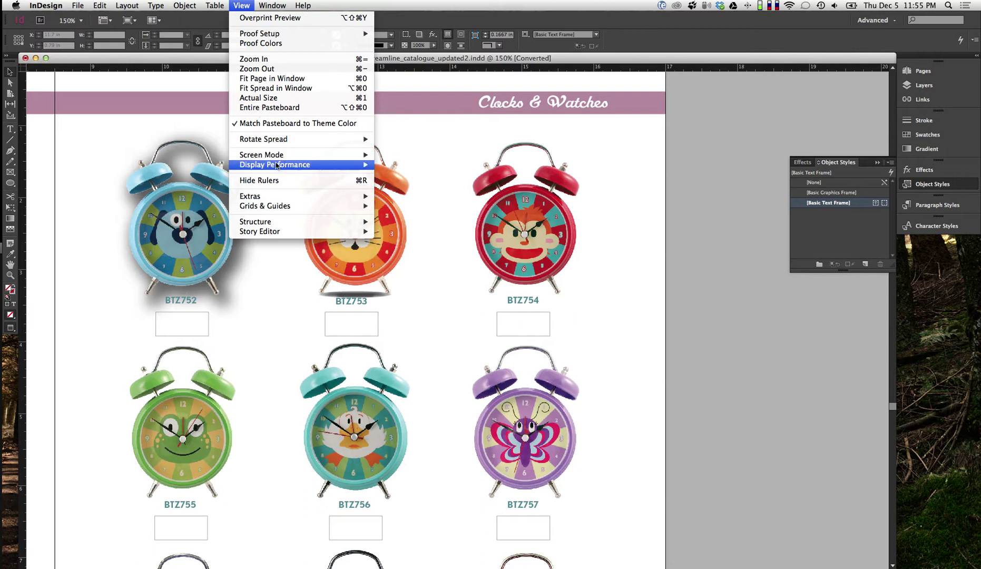
mouse_move(278, 166)
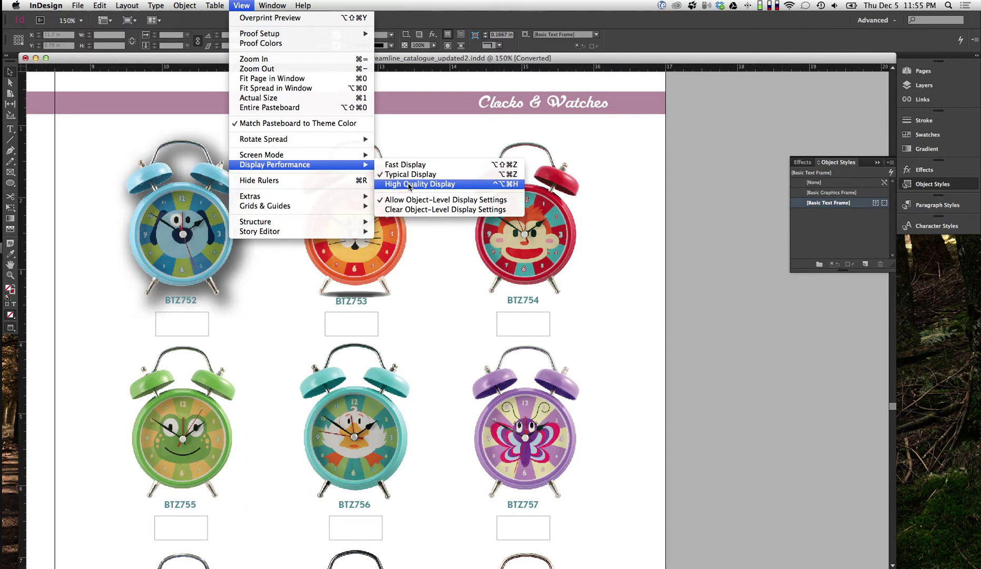
left_click(411, 183)
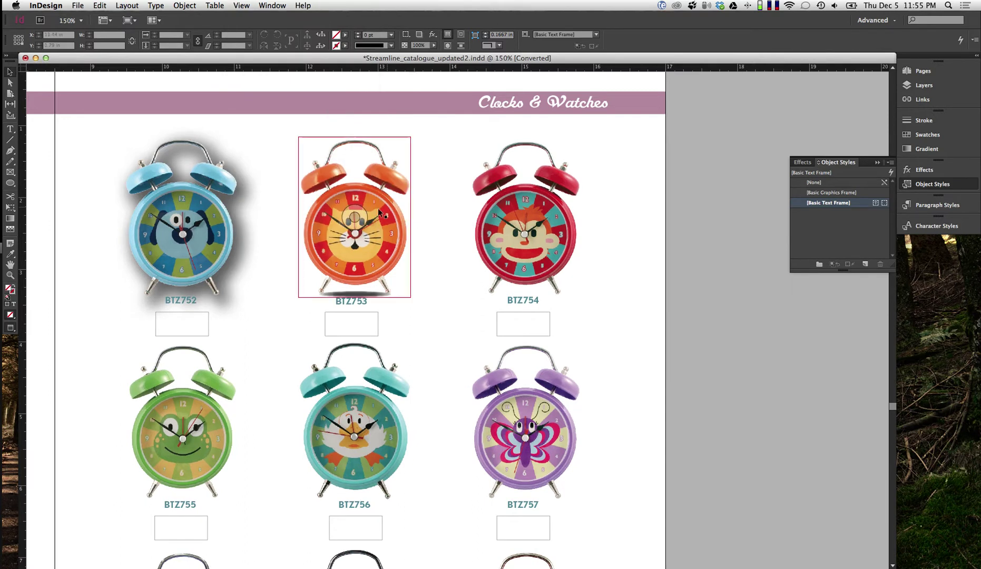
Select the blue BTZ752 clock image and confirm in its fx menu that Drop Shadow is applied
left_click(275, 245)
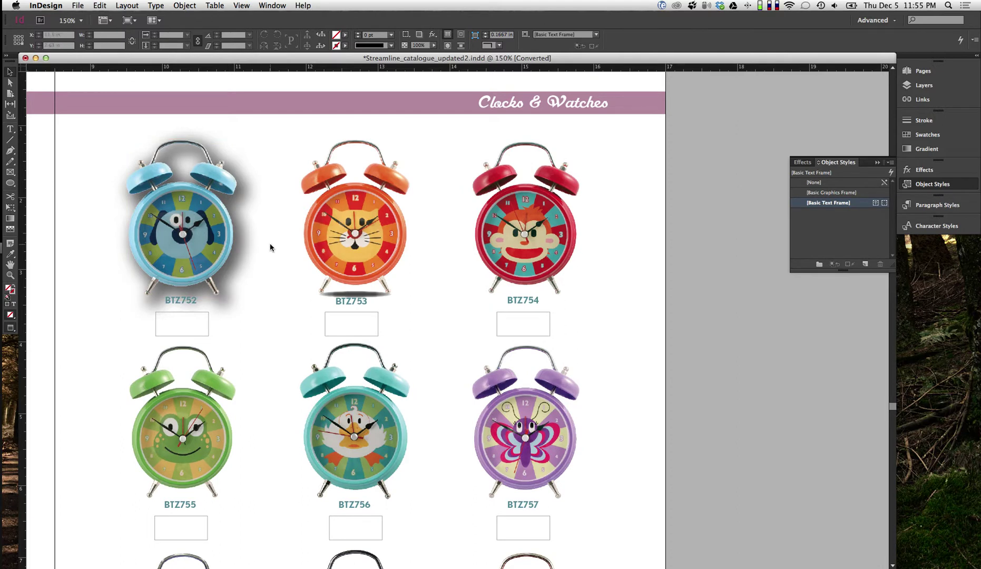
left_click(153, 233)
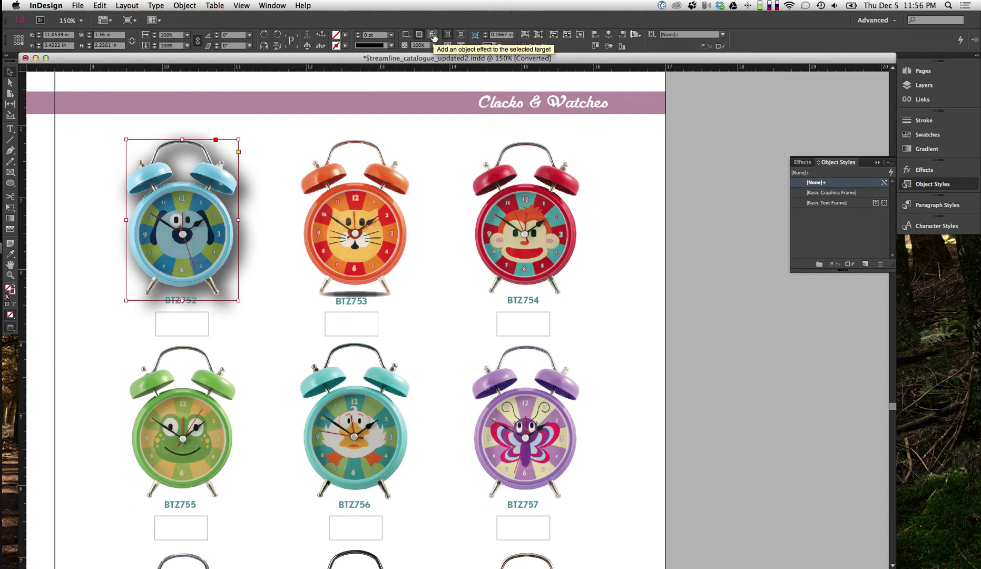
left_click(432, 36)
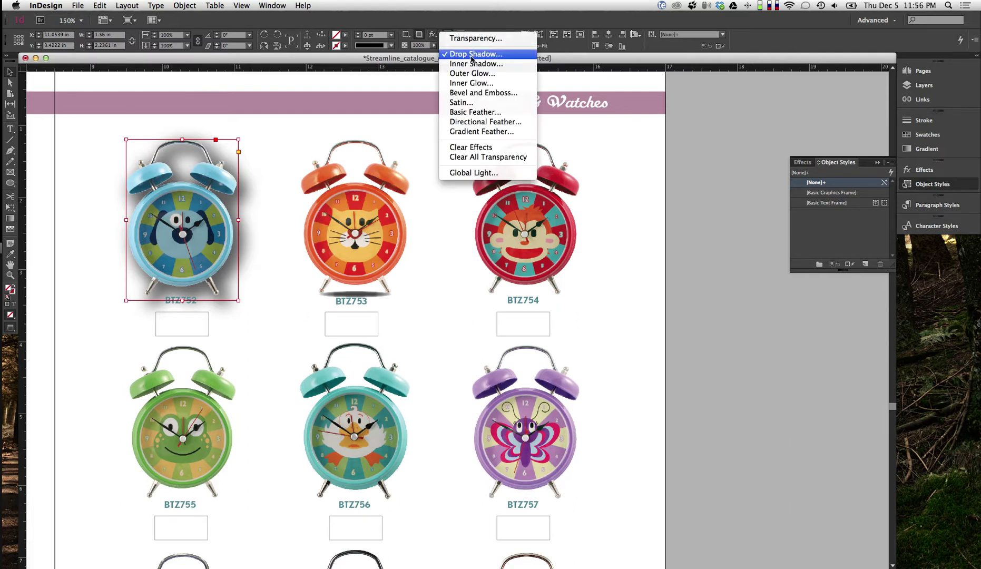
left_click(280, 182)
left_click(280, 183)
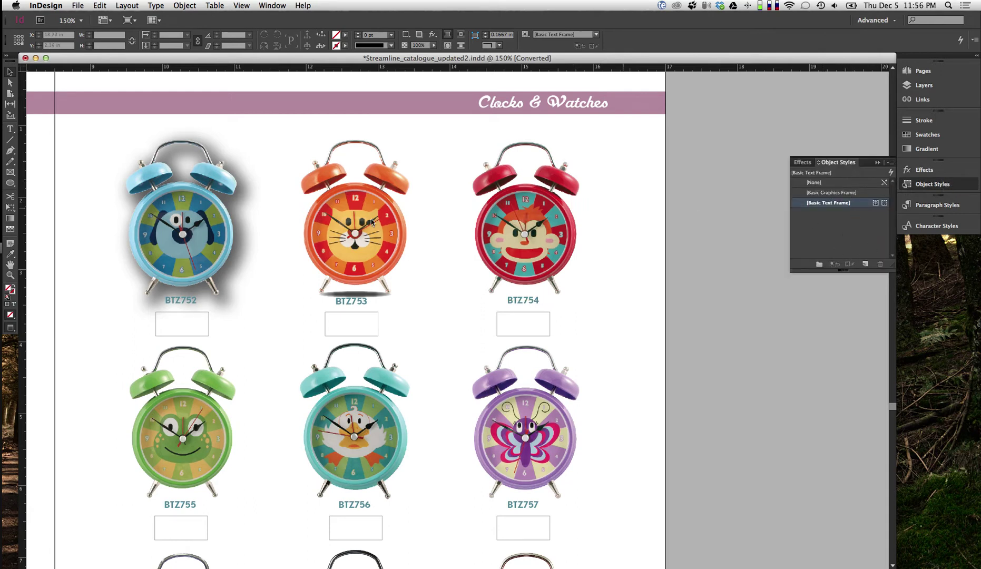
left_click(204, 191)
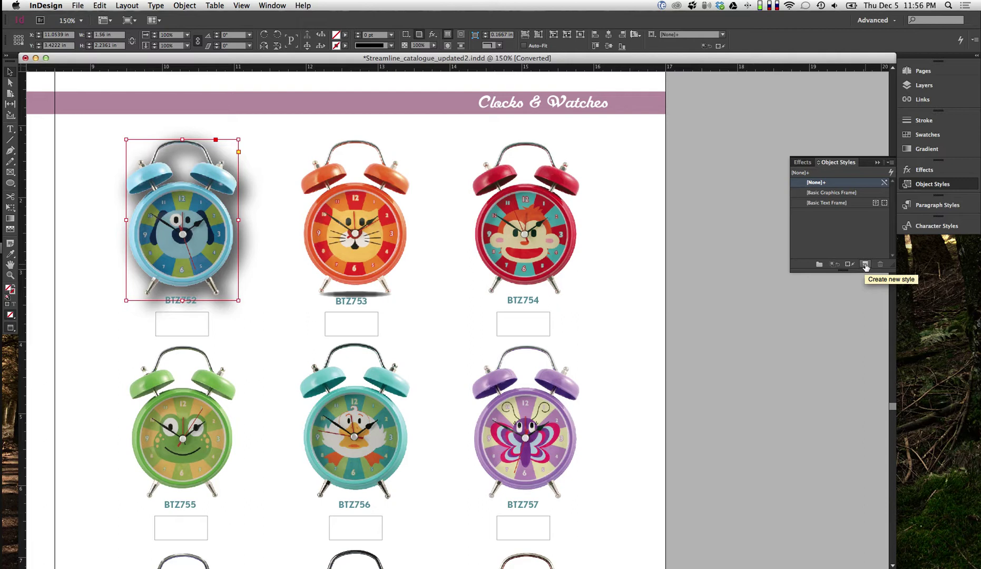
Create a new object style from the BTZ752 clock, apply it, and rename it 'product drop shadow'
left_click(865, 264)
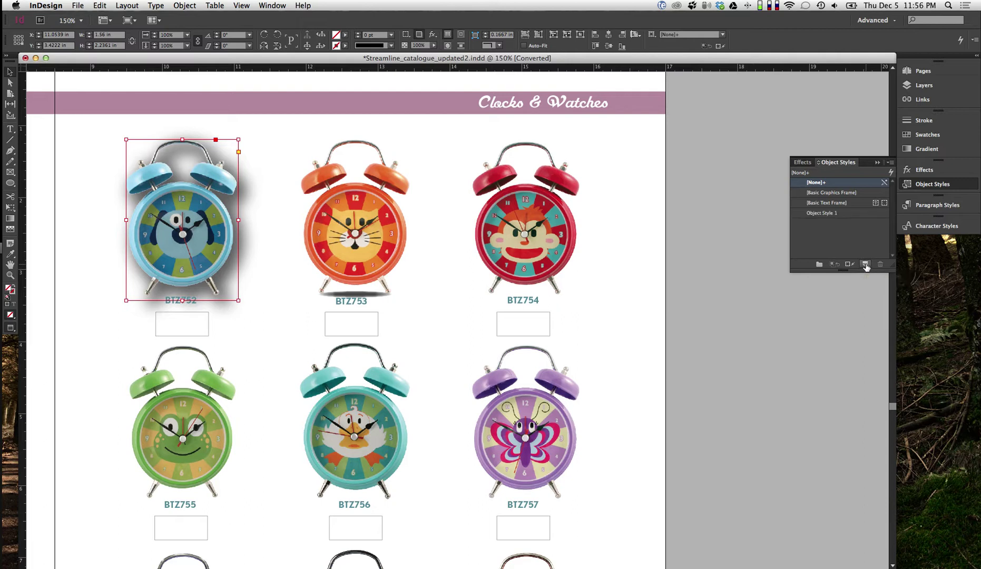
left_click(839, 212)
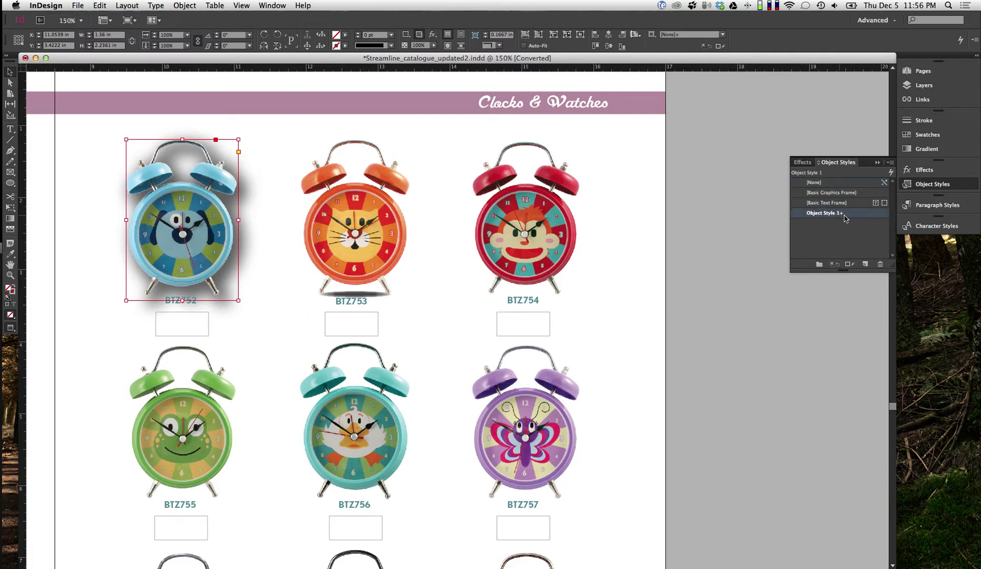
left_click(861, 220, "alt")
double_click(864, 218)
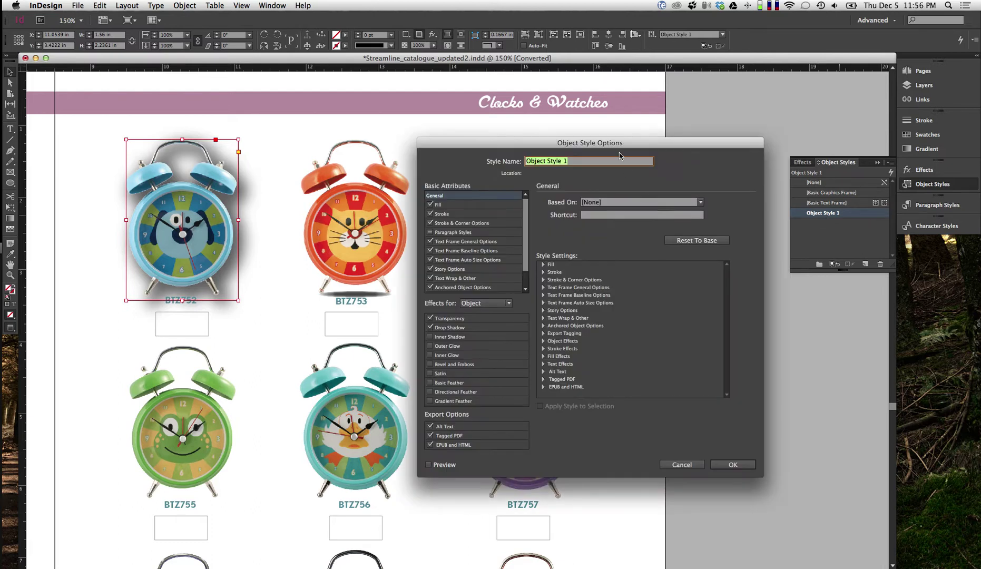
left_click_drag(620, 154, 597, 122)
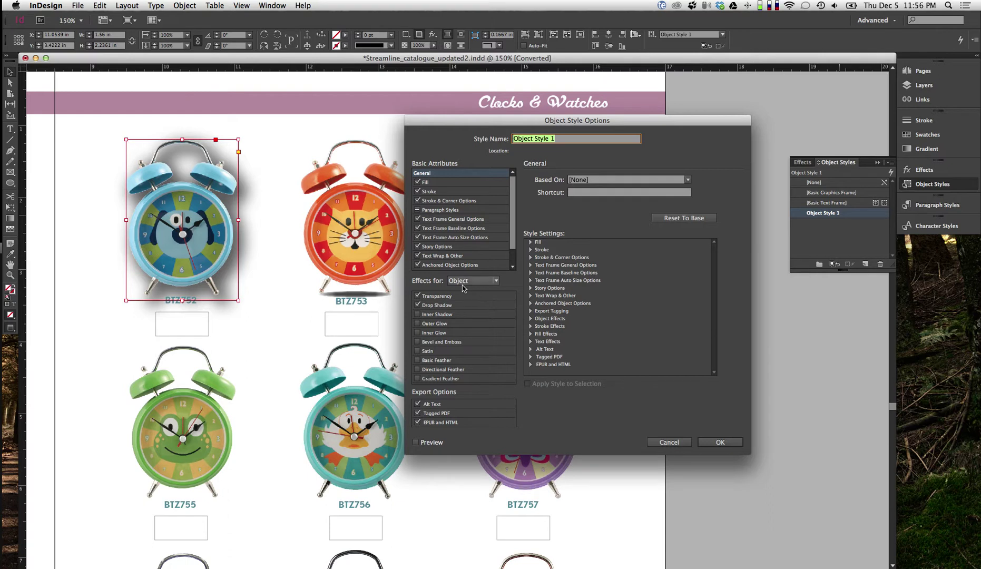
left_click(436, 305)
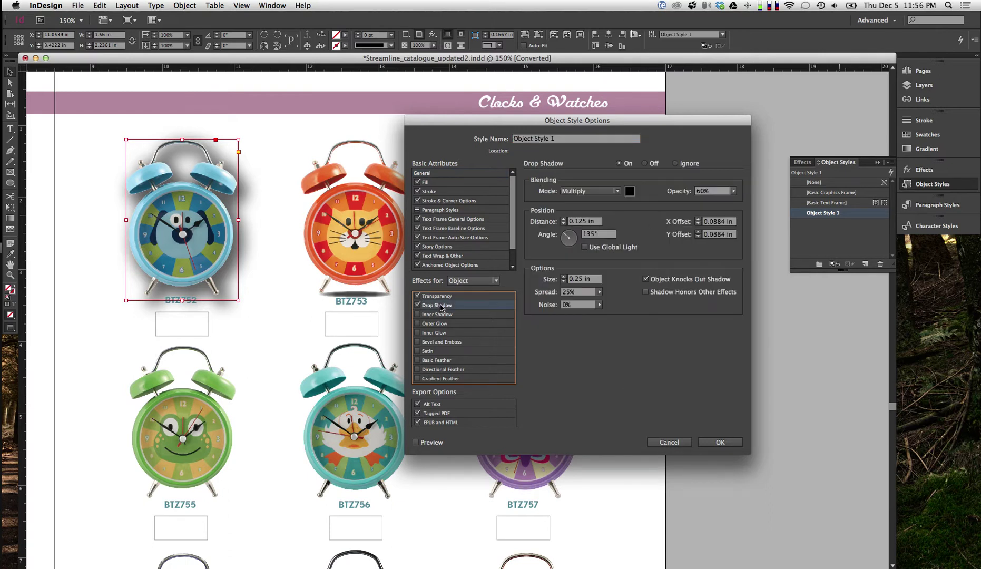
left_click(560, 139)
type("product drop shadow")
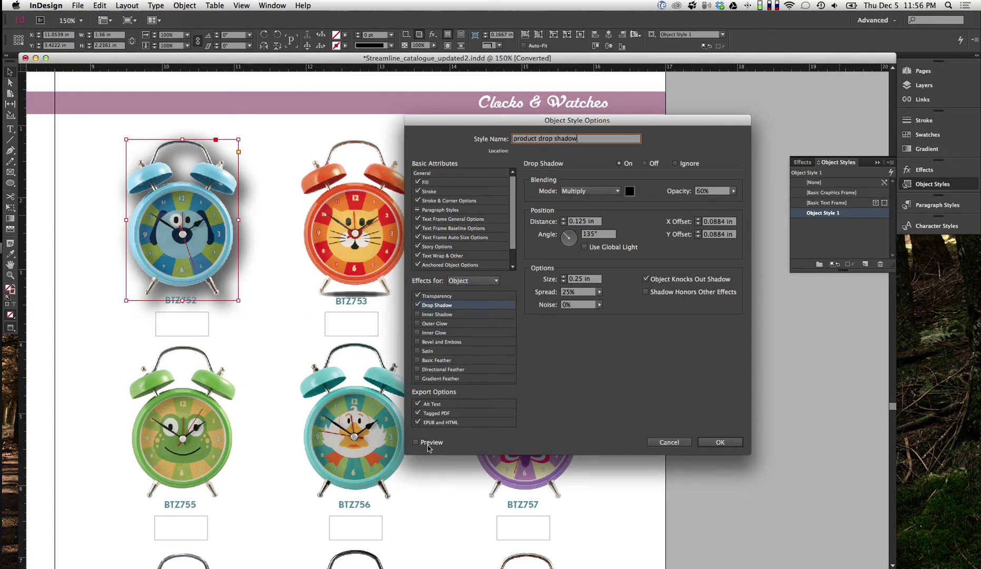
left_click(718, 442)
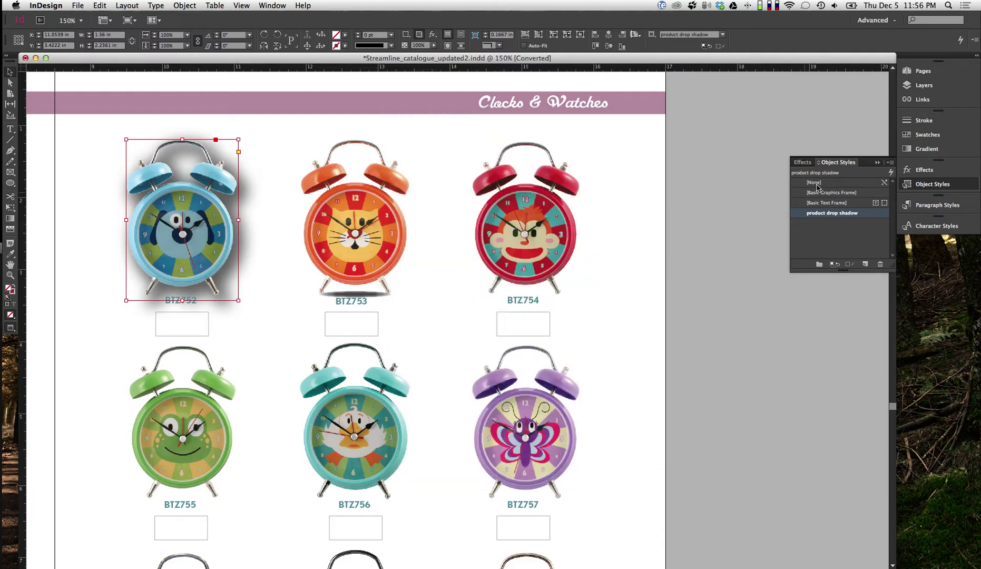
Apply product drop shadow to the frog, duck and butterfly clocks (BTZ755–BTZ757), then zoom out to 125%
left_click(635, 287)
scroll(668, 161, "down", 5)
left_click(181, 320)
left_click(369, 316, "shift")
left_click(525, 312, "shift")
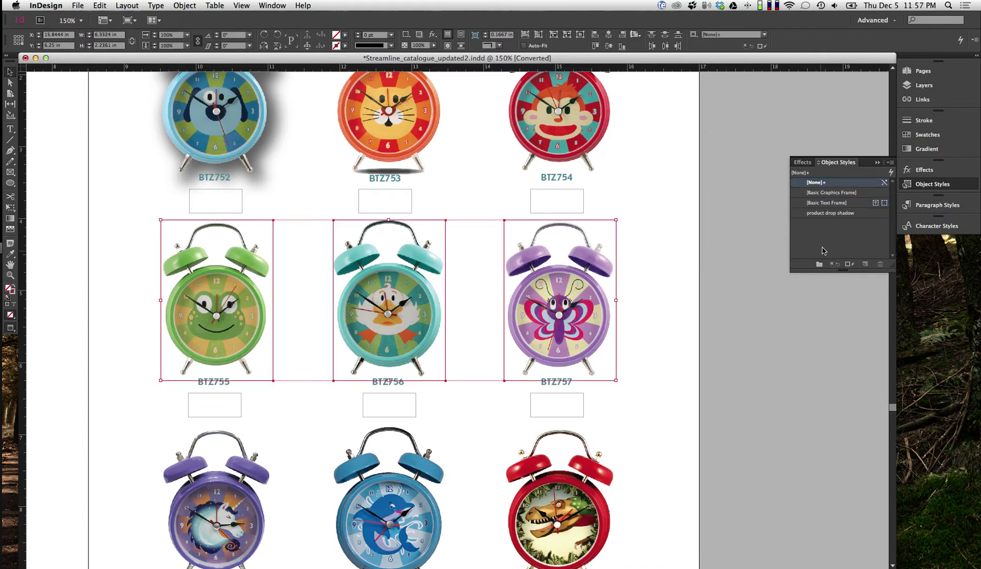
left_click(830, 213)
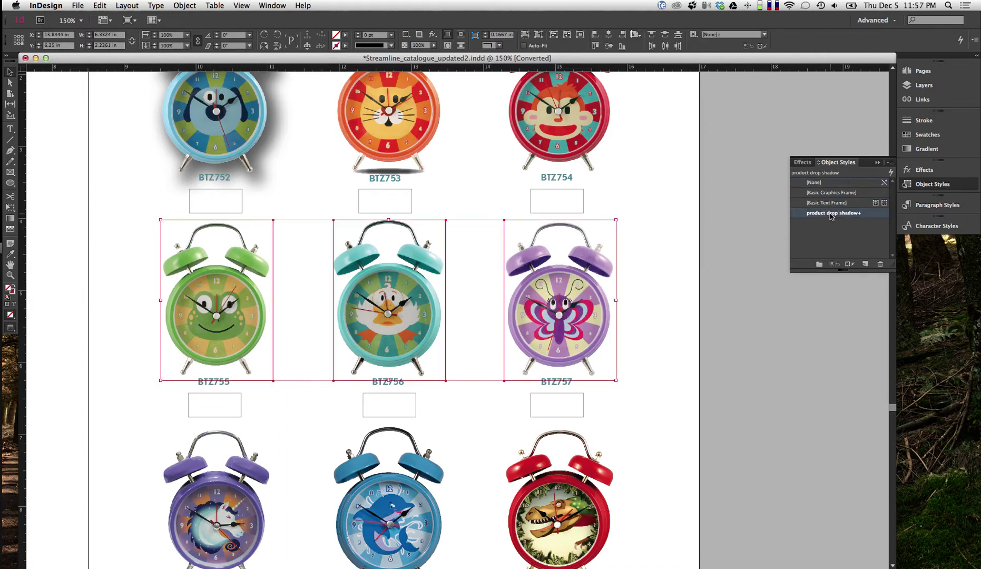
left_click(866, 215)
left_click(661, 297)
key("super+minus")
left_click_drag(509, 307, 578, 247)
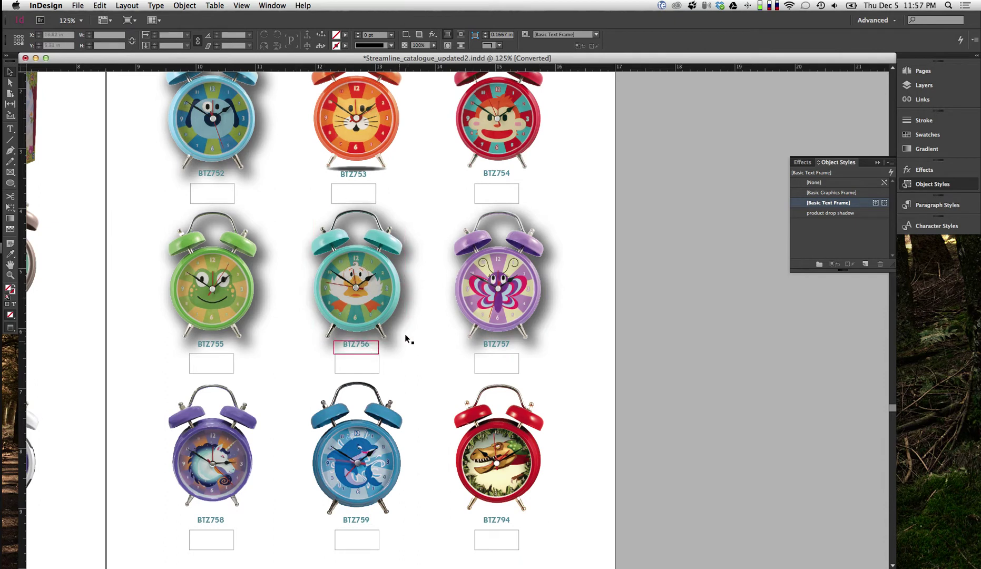
In the product drop shadow style's Drop Shadow settings, turn on preview and set opacity to 50%
left_click(867, 214)
double_click(868, 213)
left_click(460, 306)
left_click_drag(556, 123, 622, 89)
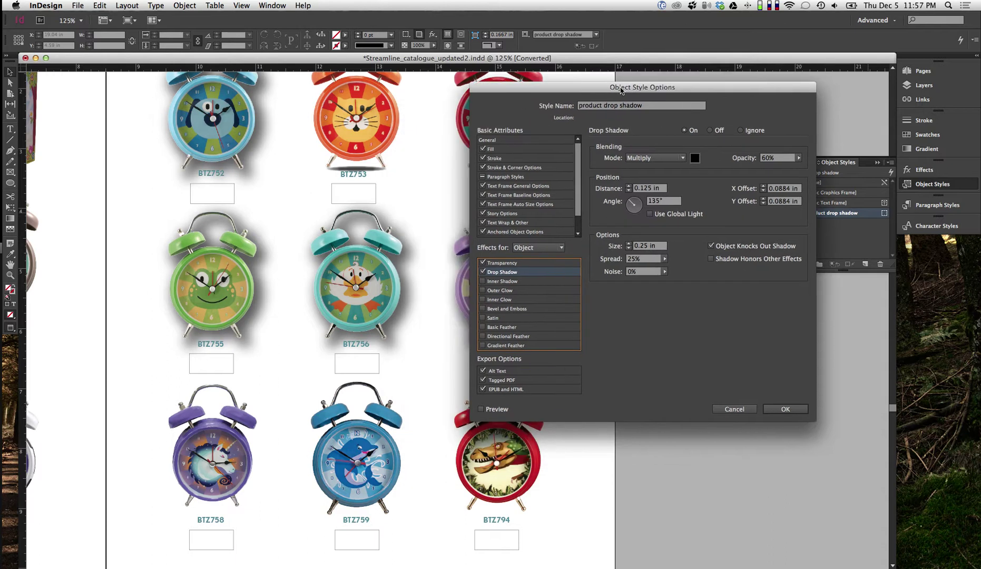
left_click(480, 410)
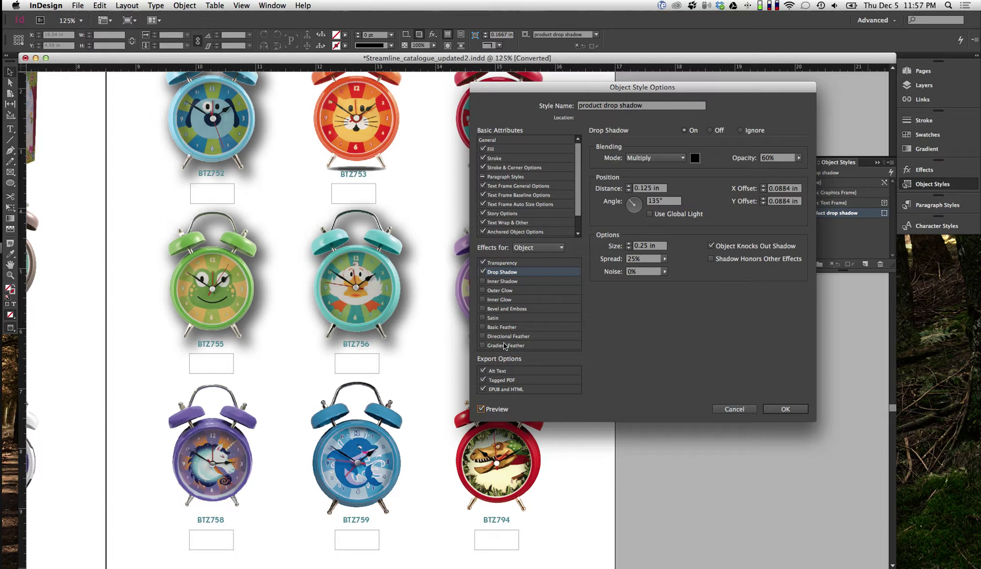
left_click_drag(776, 160, 749, 157)
type("20")
left_click(777, 188)
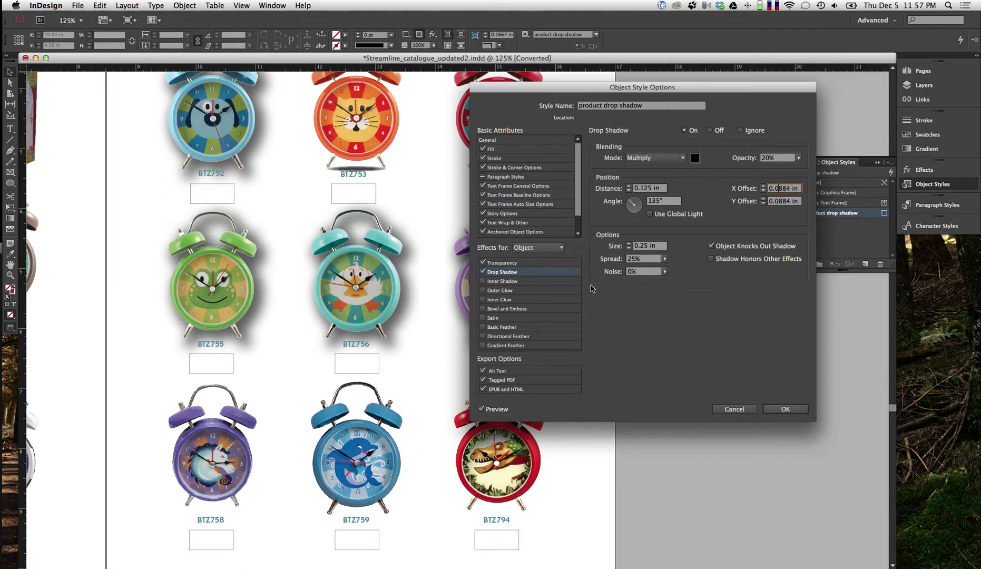
left_click(774, 159)
type("50")
key("Tab")
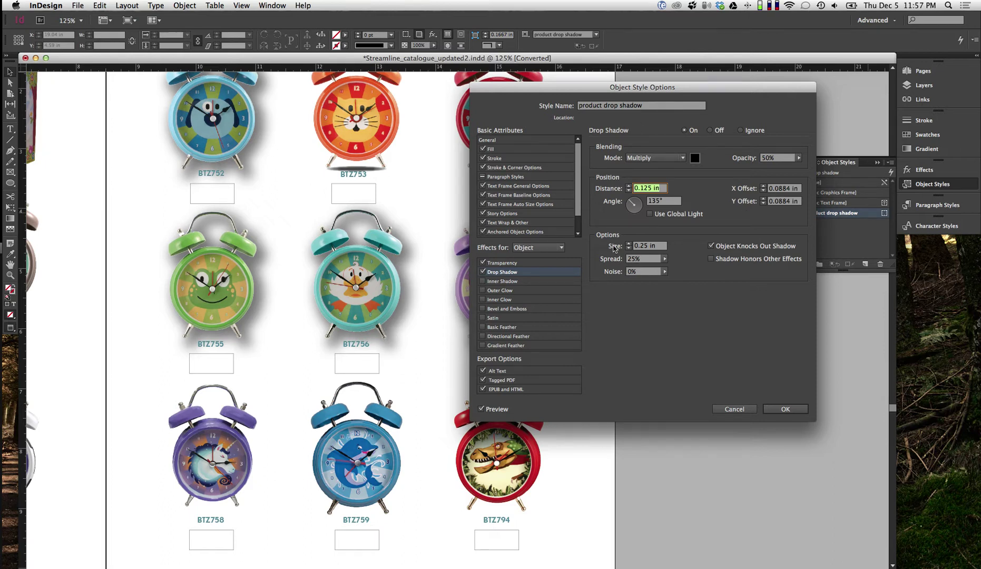
Set both shadow offsets to 4, reduce the shadow size to 0.0625 in, and save the style
left_click(781, 188)
type("4")
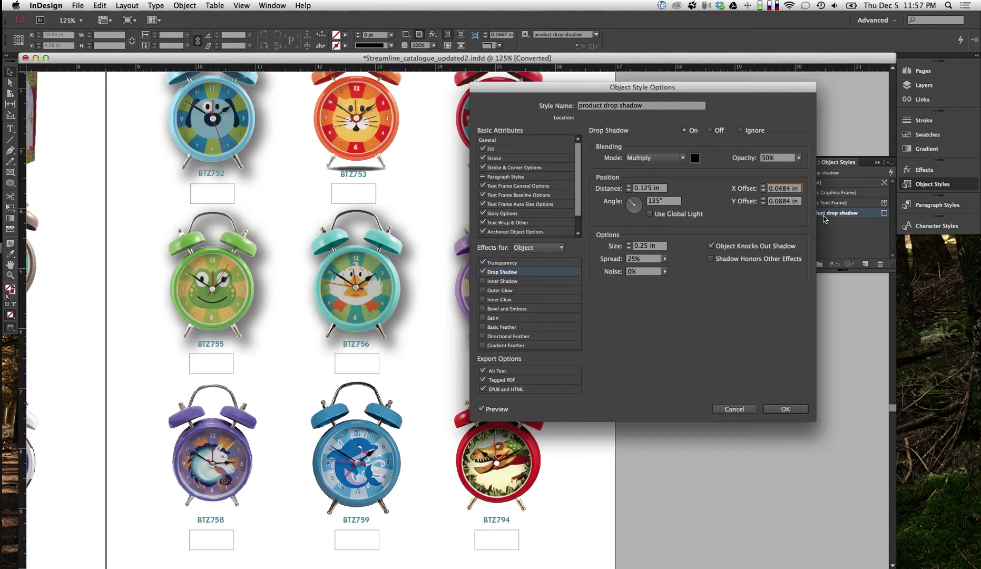
left_click(782, 203)
key("shift+Left")
type("4")
left_click(773, 160)
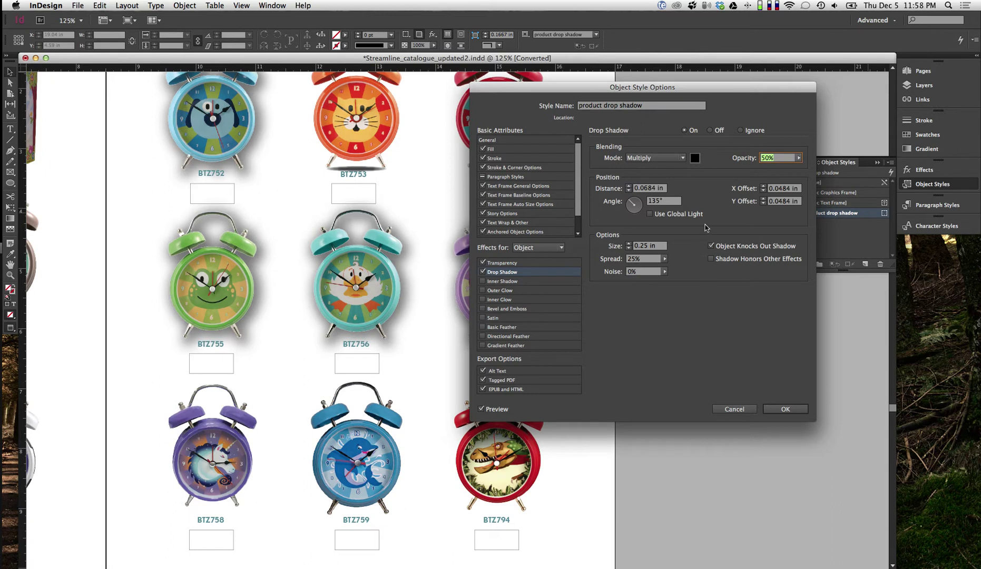
left_click(629, 249)
left_click(629, 249)
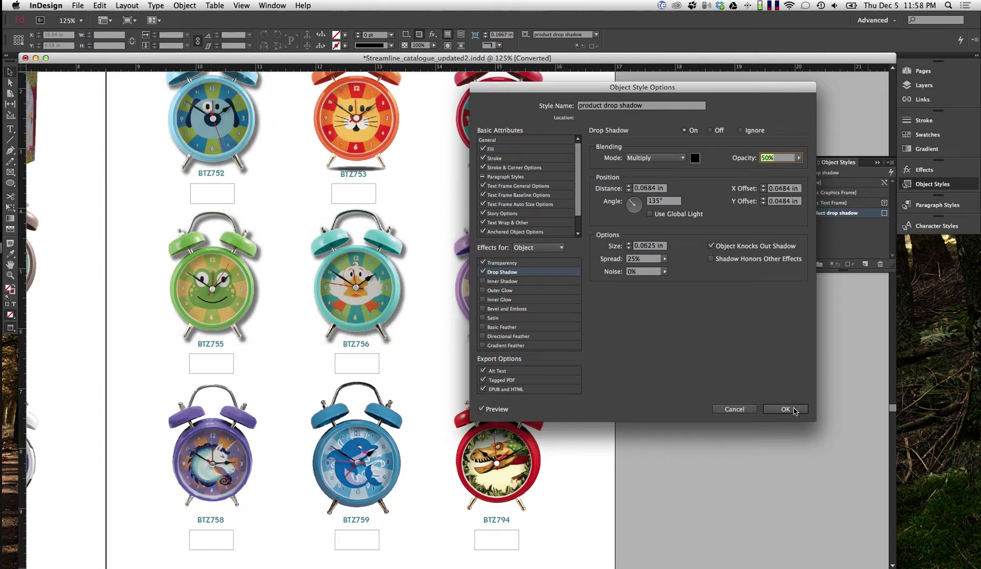
left_click(794, 410)
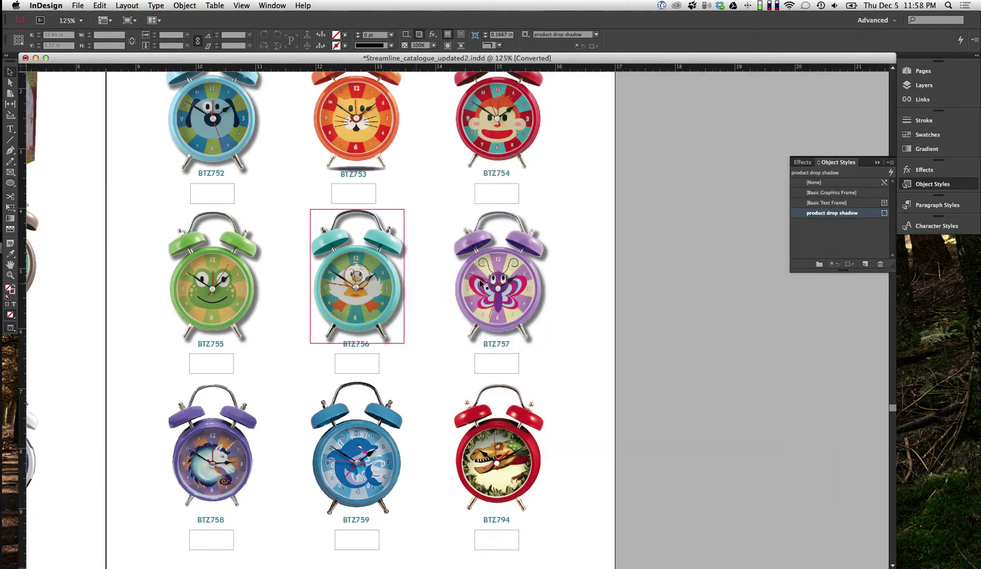
Apply product drop shadow to the bottom-row clocks BTZ758, BTZ759 and BTZ794, clearing overrides
scroll(574, 356, "up", 4)
scroll(573, 356, "left", 3)
scroll(312, 286, "down", 4)
scroll(346, 175, "down", 3)
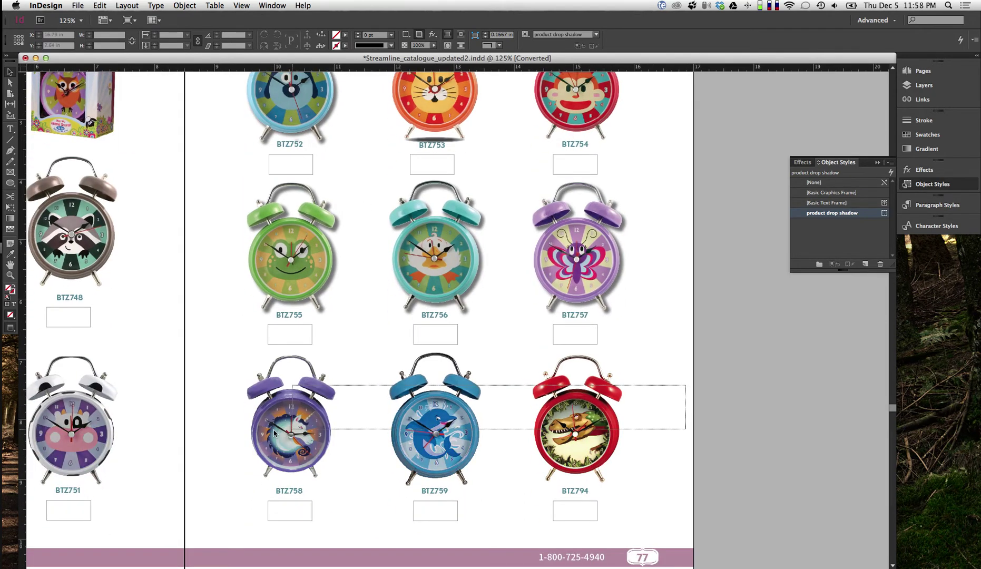
left_click_drag(274, 433, 271, 428)
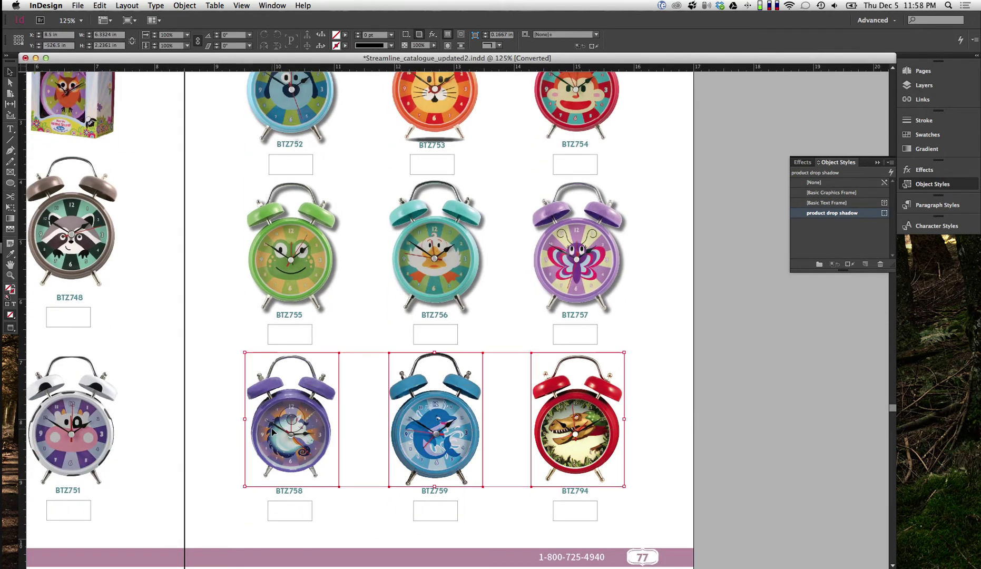
left_click(832, 213)
left_click(853, 213, "alt")
left_click(655, 418)
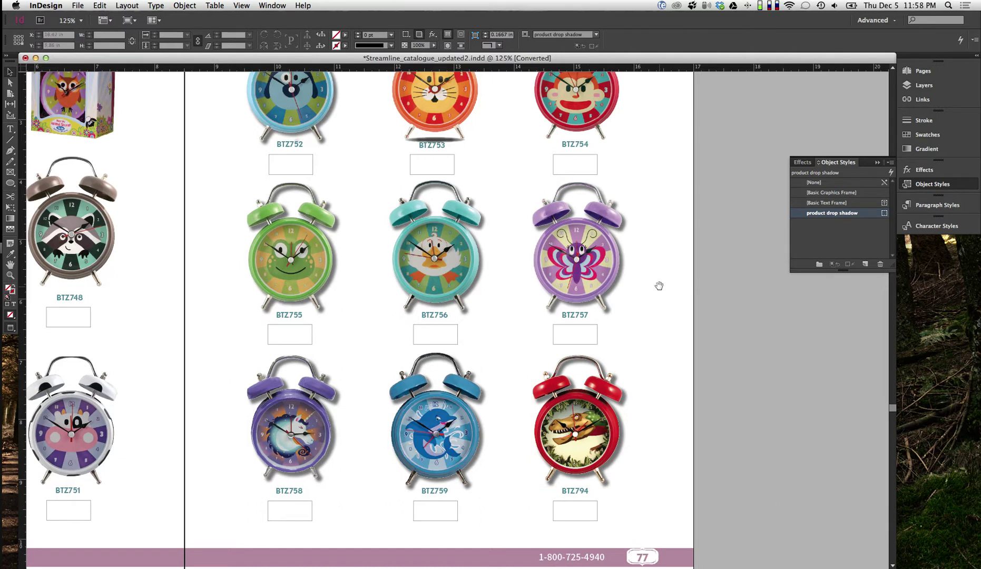
Scroll down to page 79 to show its watches
scroll(662, 295, "up", 2)
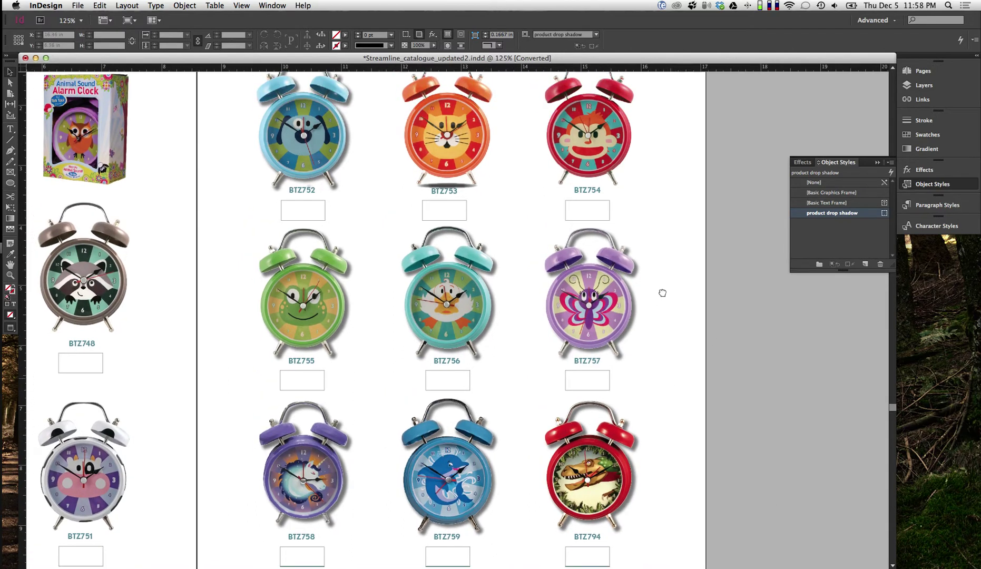
scroll(661, 290, "down", 4)
scroll(658, 310, "down", 15)
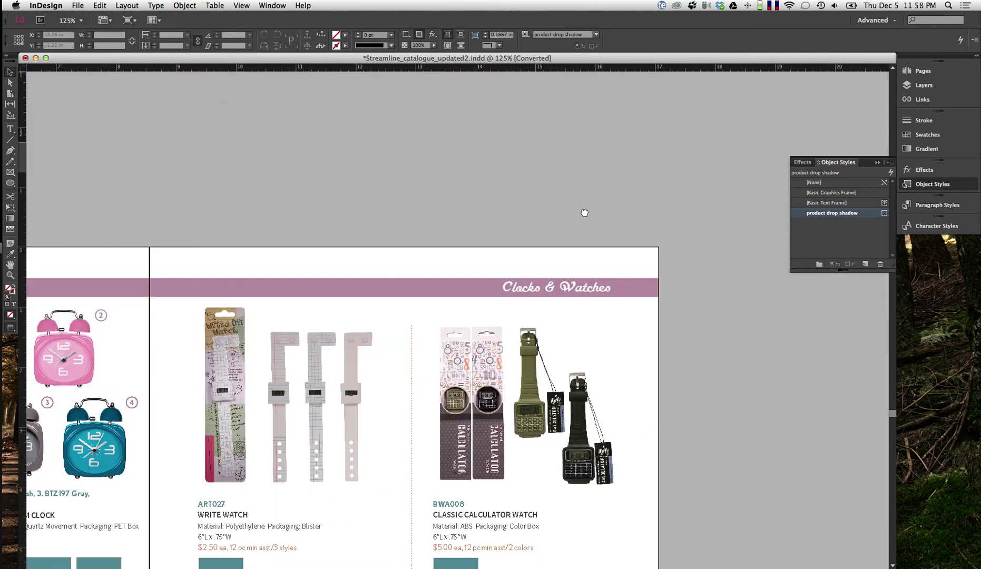
scroll(584, 212, "down", 5)
scroll(613, 272, "down", 8)
scroll(619, 235, "down", 1)
Apply product drop shadow to the grey and the black Color Wheel watches on page 79
left_click(580, 312)
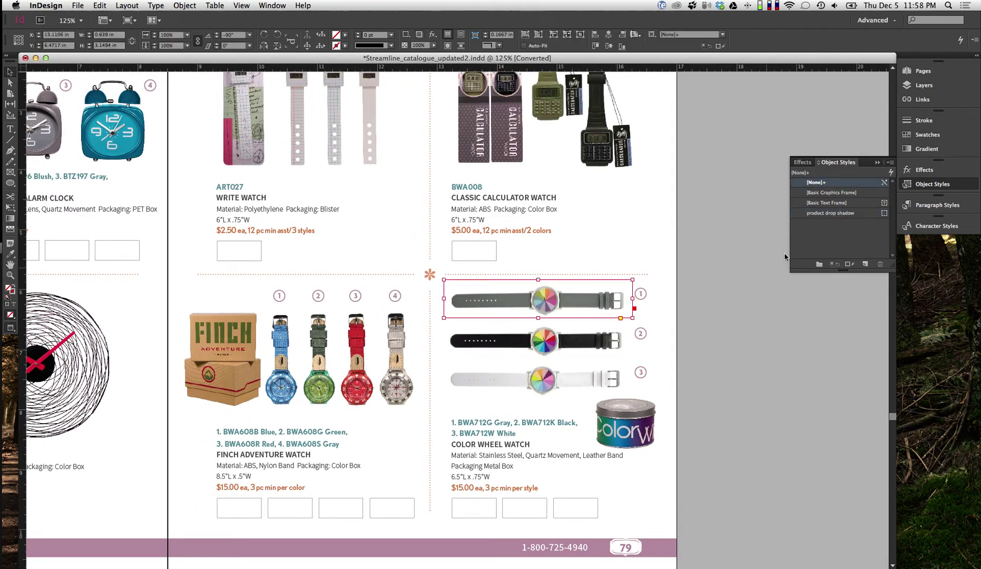
left_click(869, 213)
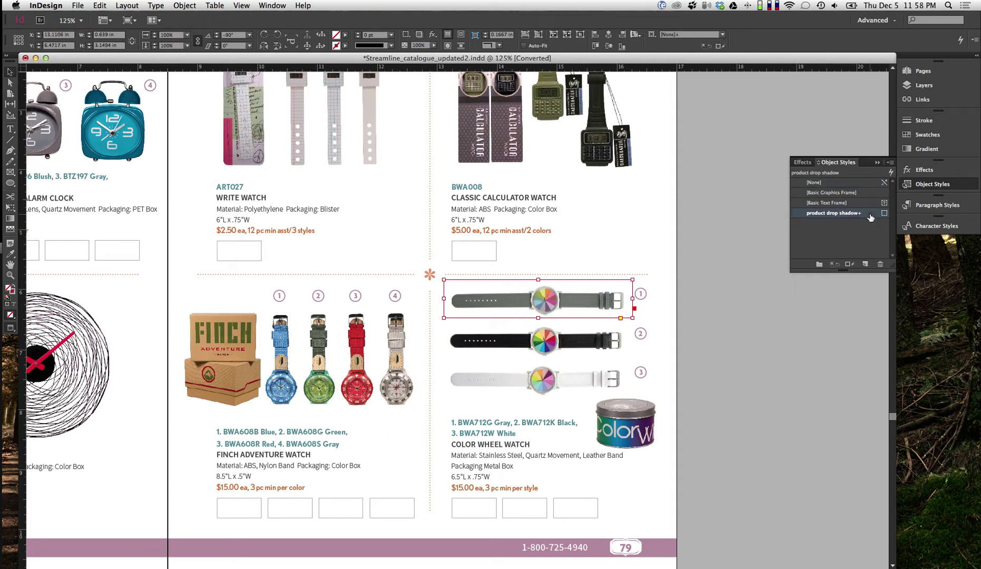
left_click(661, 341)
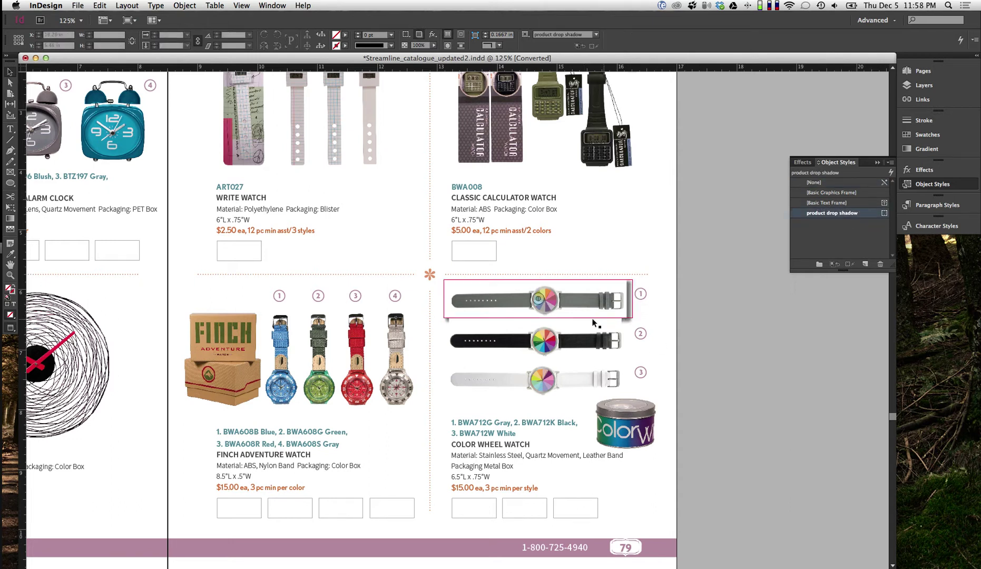
left_click(509, 339)
left_click(838, 213)
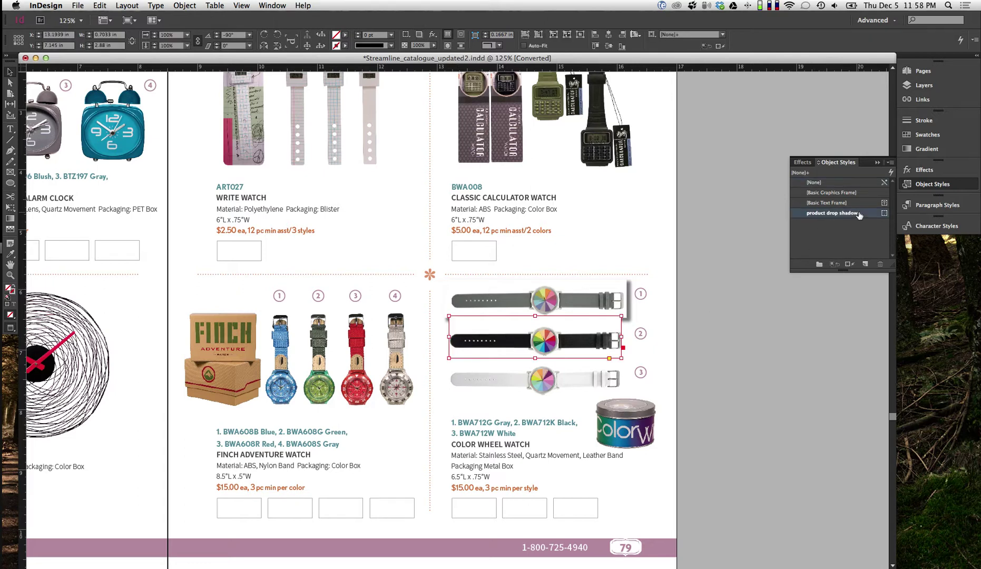
left_click(722, 325)
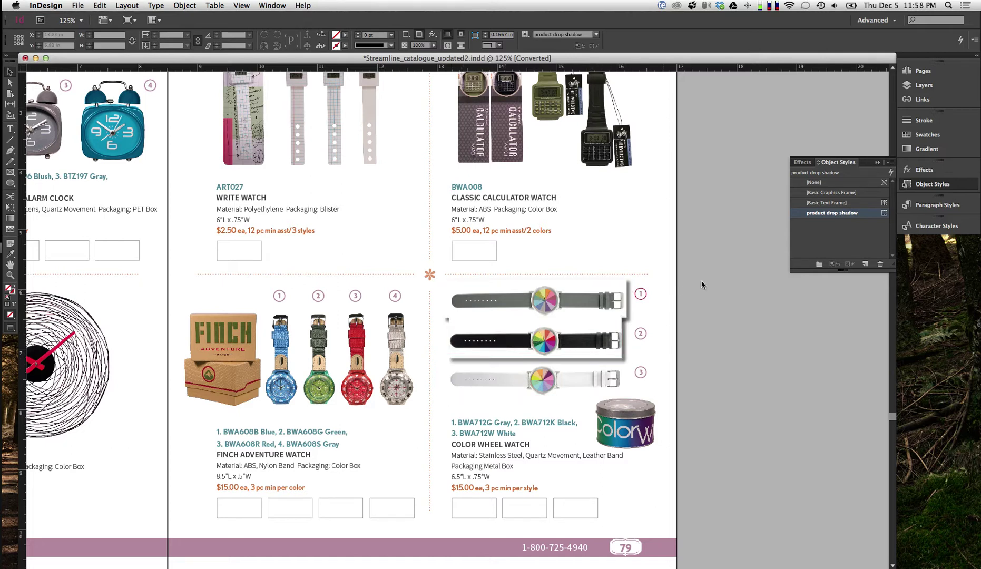
scroll(619, 207, "up", 5)
Bring the top row into view and draw a flat ellipse beneath the BTZ754 clock
scroll(620, 207, "up", 10)
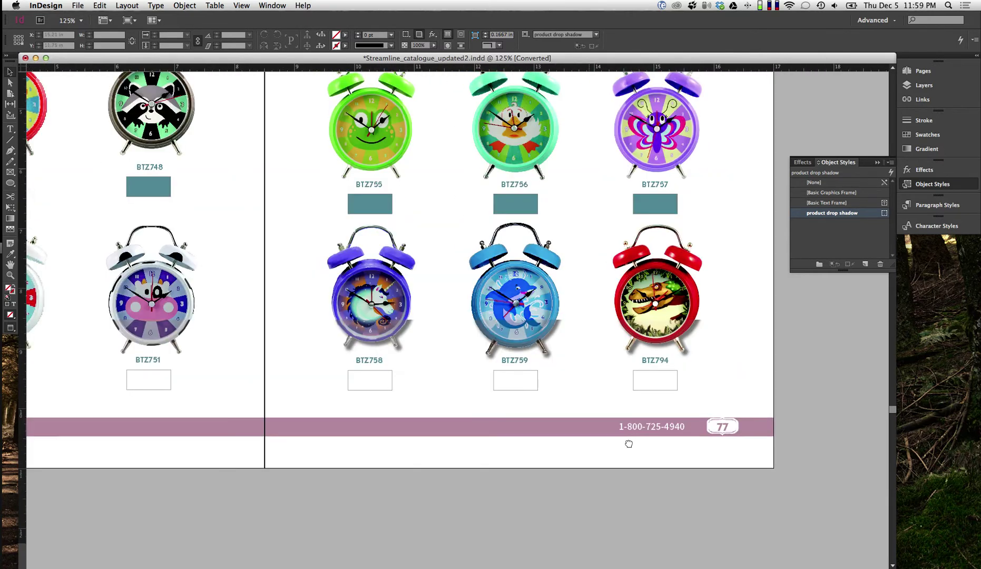
scroll(573, 148, "up", 5)
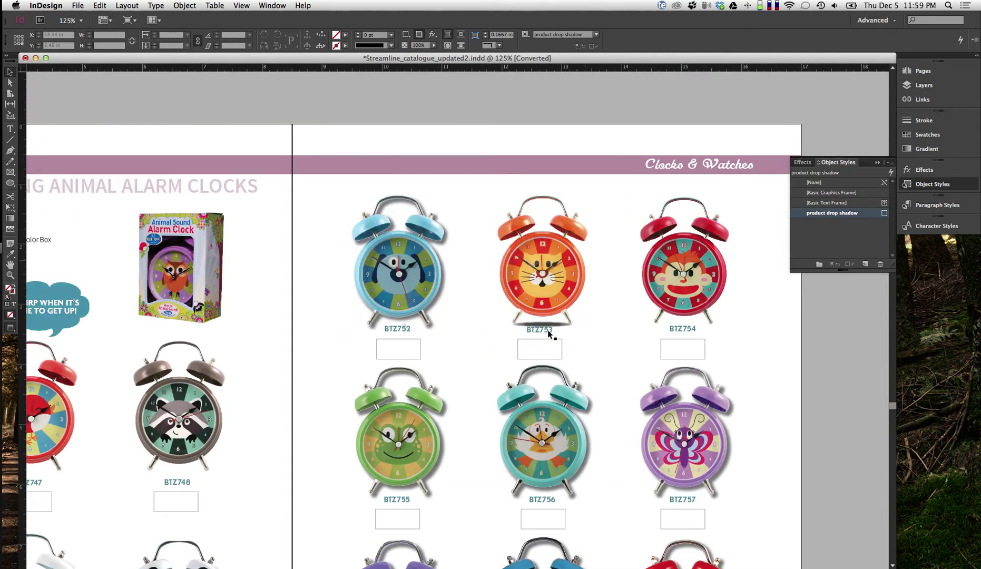
left_click_drag(599, 318, 446, 263)
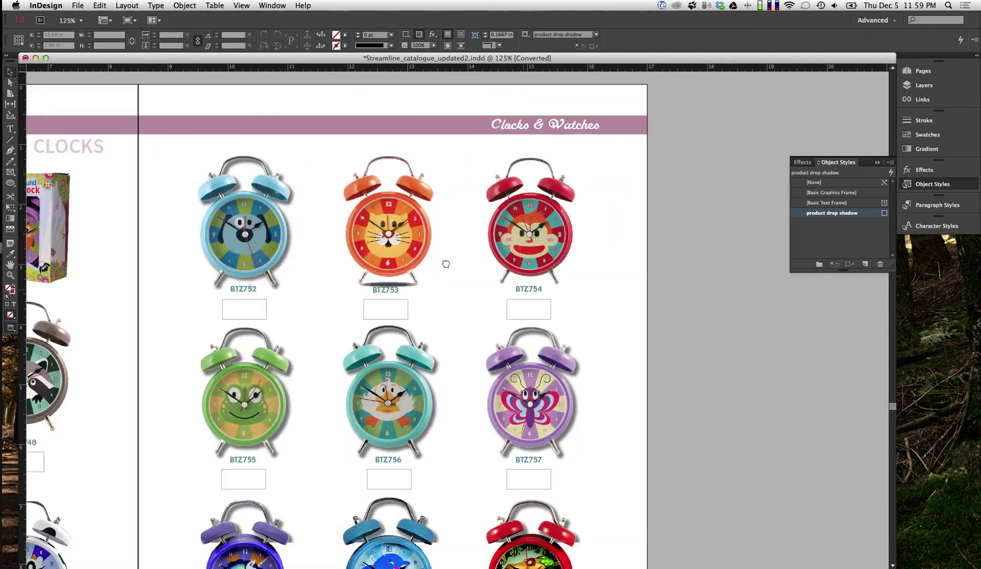
left_click(10, 184)
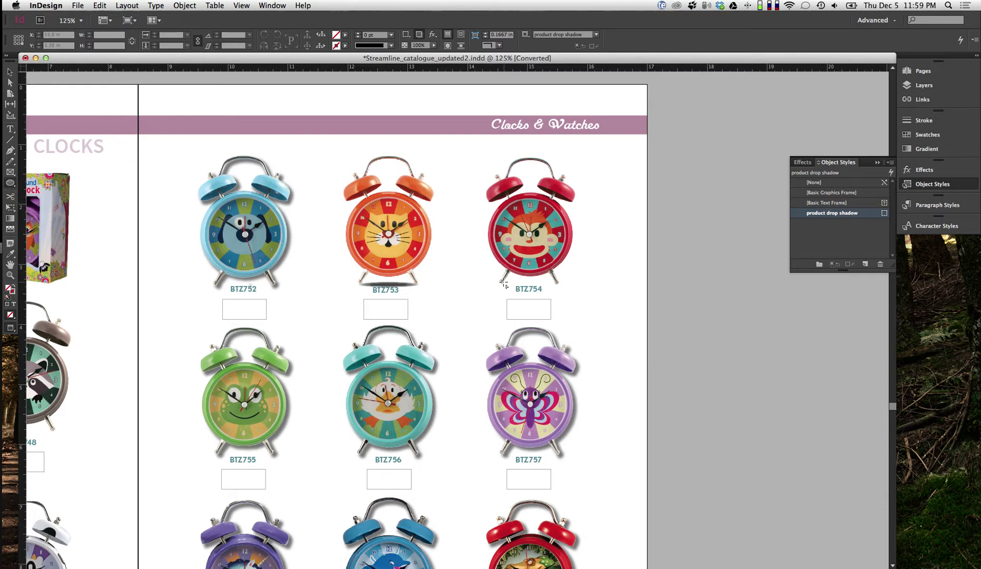
left_click_drag(501, 284, 562, 290)
Give the ellipse a black fill by applying a black stroke and swapping fill and stroke
key("v")
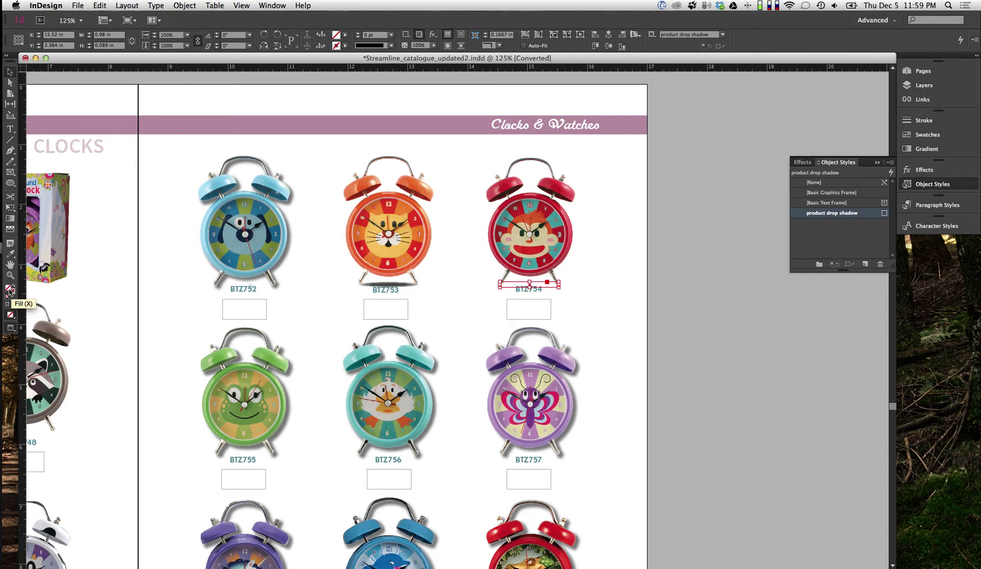
left_click(8, 297)
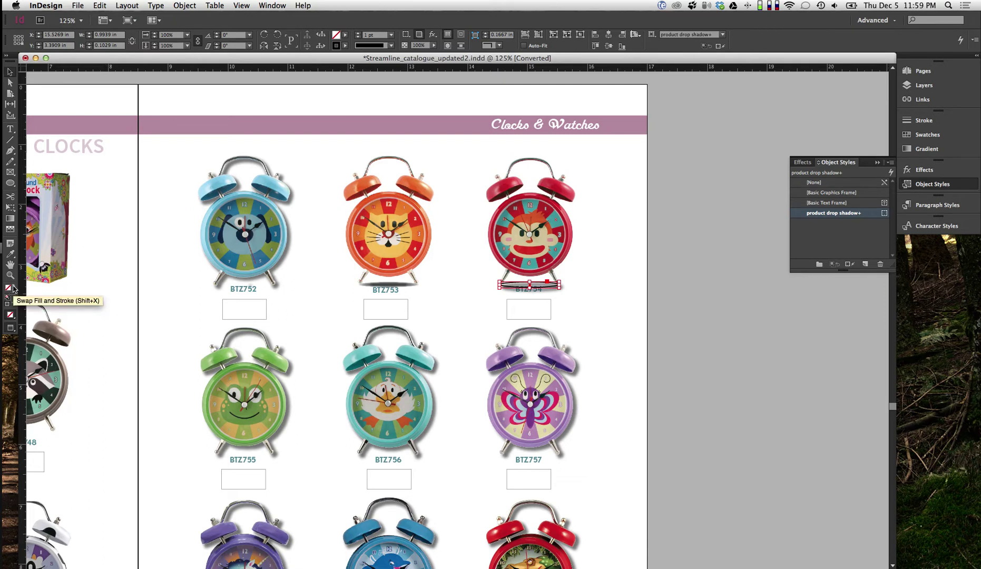
left_click(13, 287)
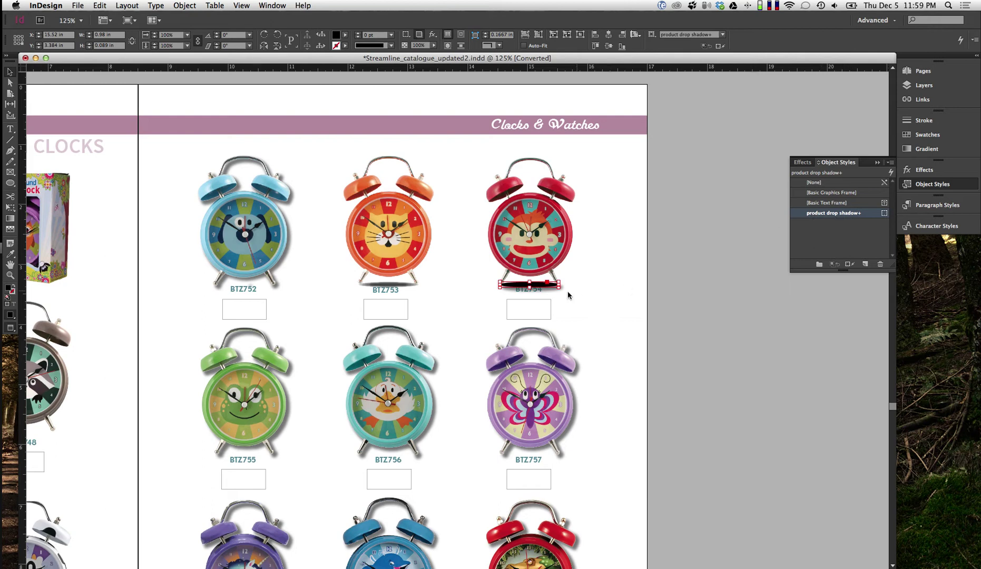
Set the ellipse's object style to [None], restore its plain black fill, and reselect it
left_click(812, 183)
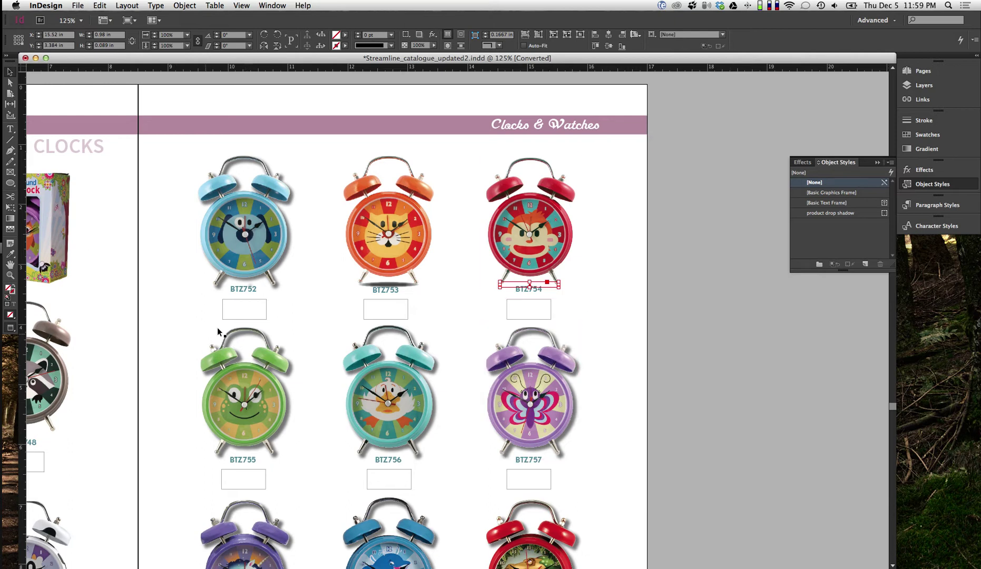
key("d")
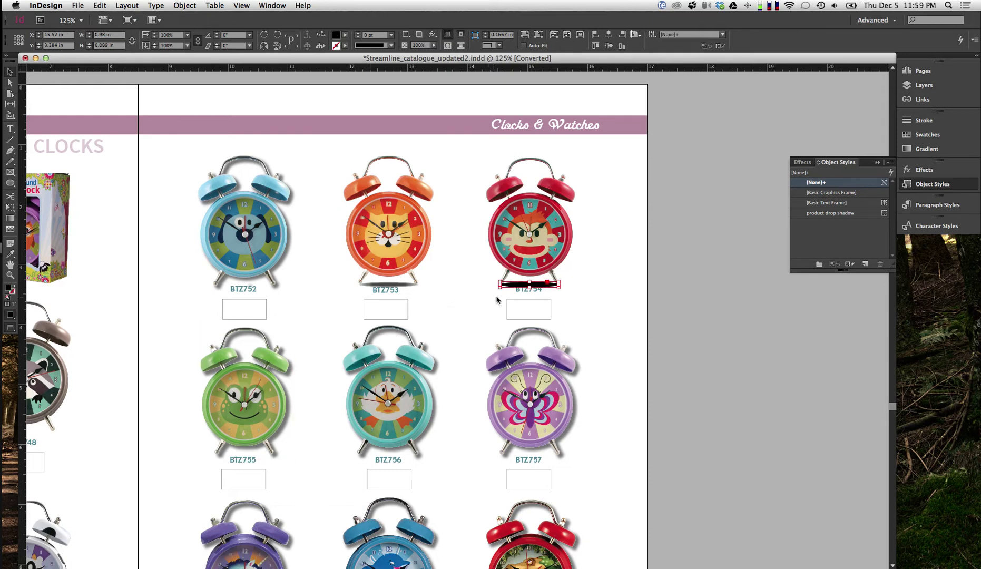
key("shift+x")
left_click(602, 302)
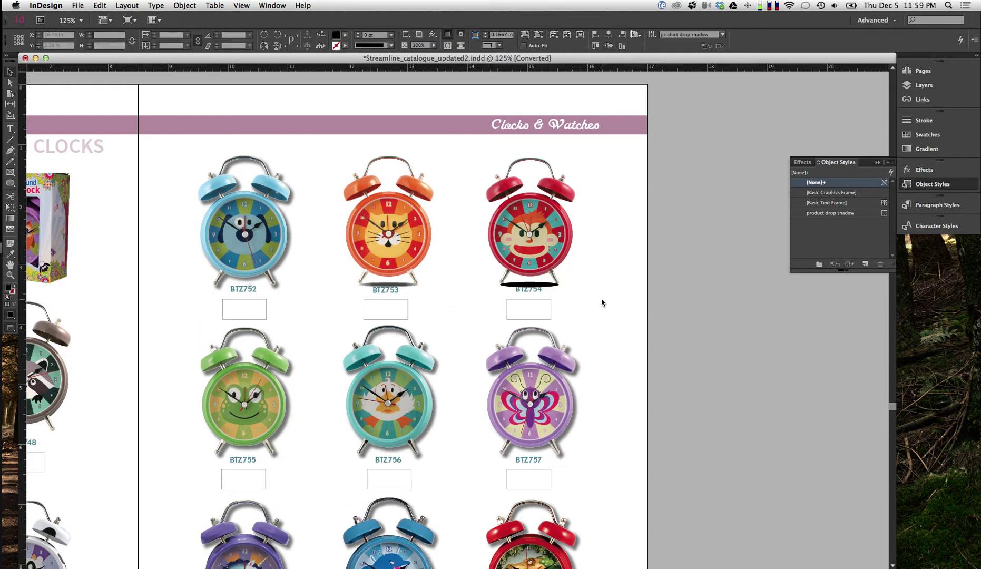
left_click(543, 285)
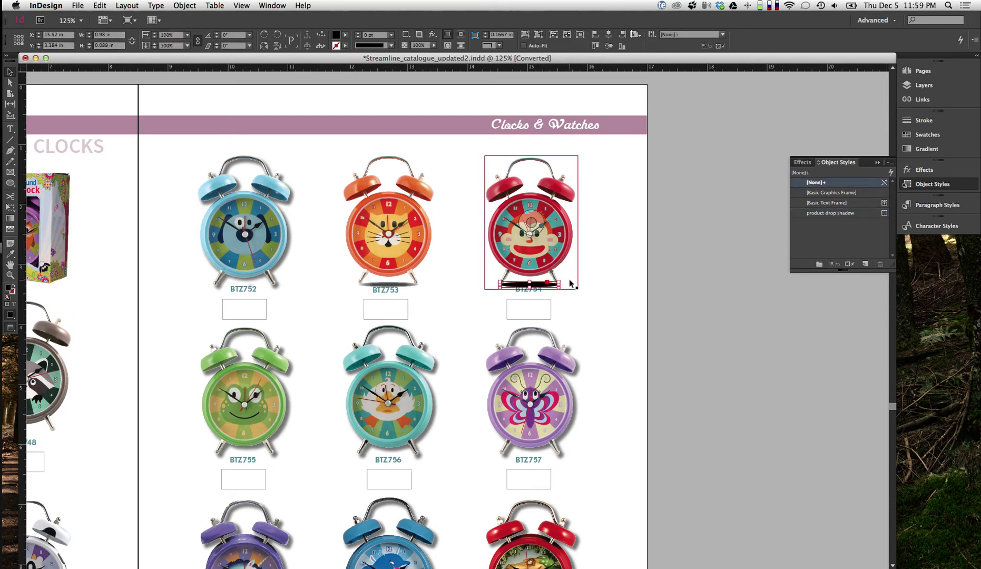
Add a Basic Feather with a 0.0625 in feather width to the black ellipse
left_click(434, 35)
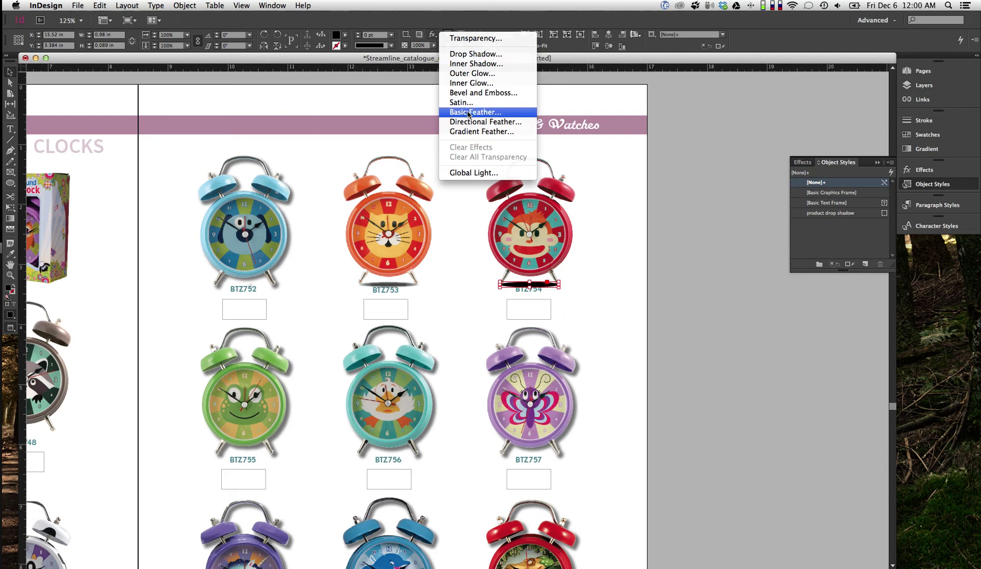
left_click(468, 112)
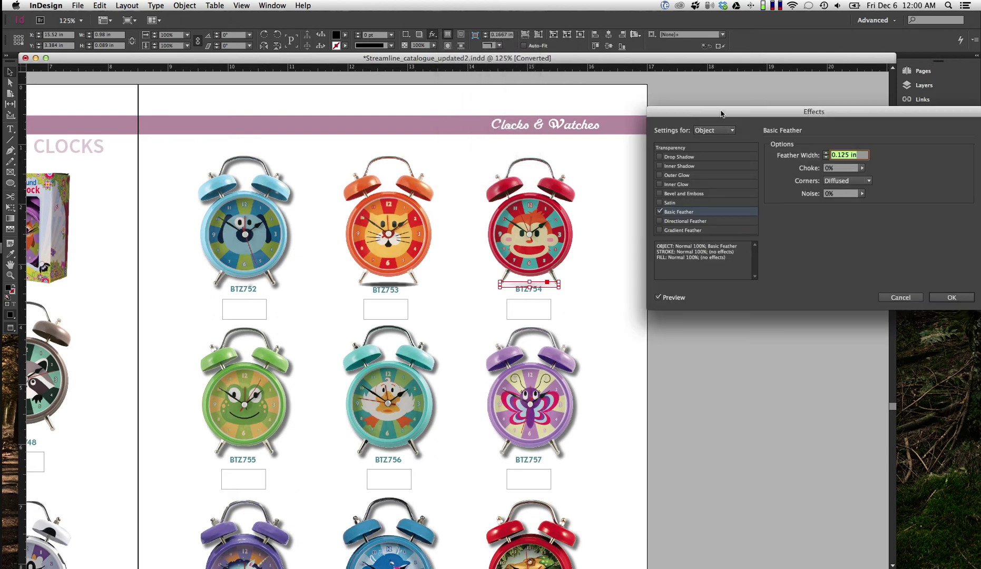
left_click_drag(719, 113, 664, 97)
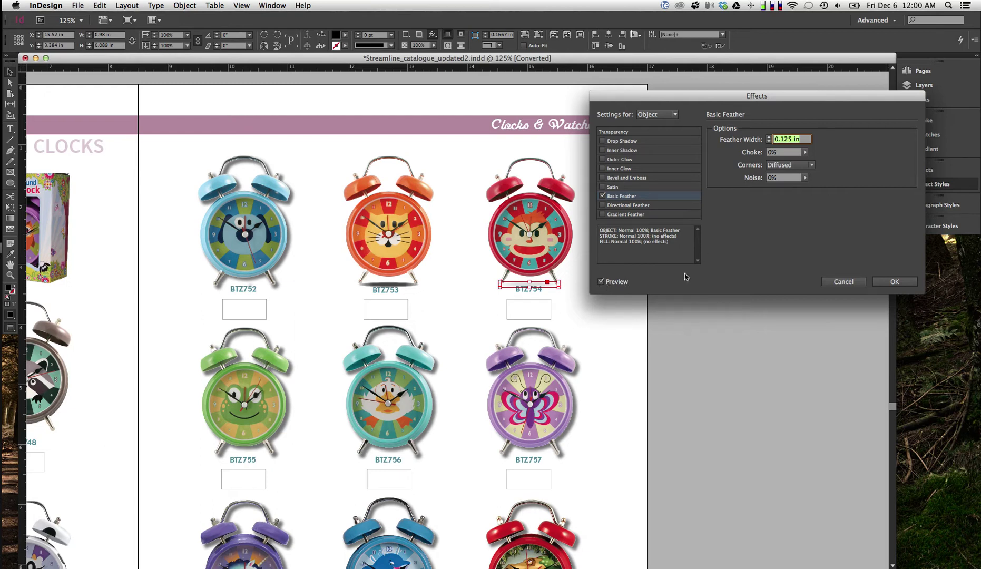
left_click(777, 140)
left_click(769, 141)
left_click(894, 281)
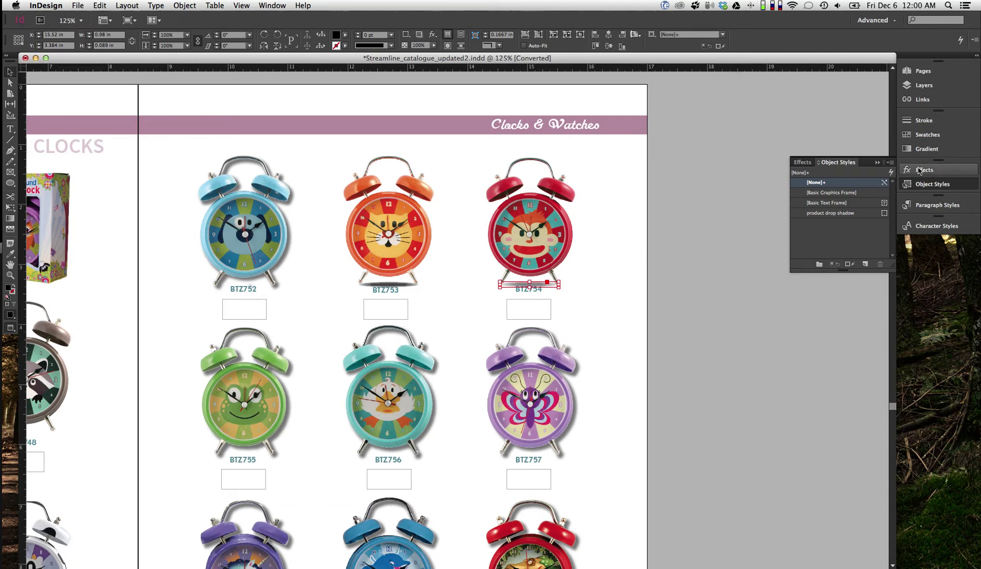
Set the BTZ754 shadow's Effects to 70% opacity with Multiply blending
left_click(919, 170)
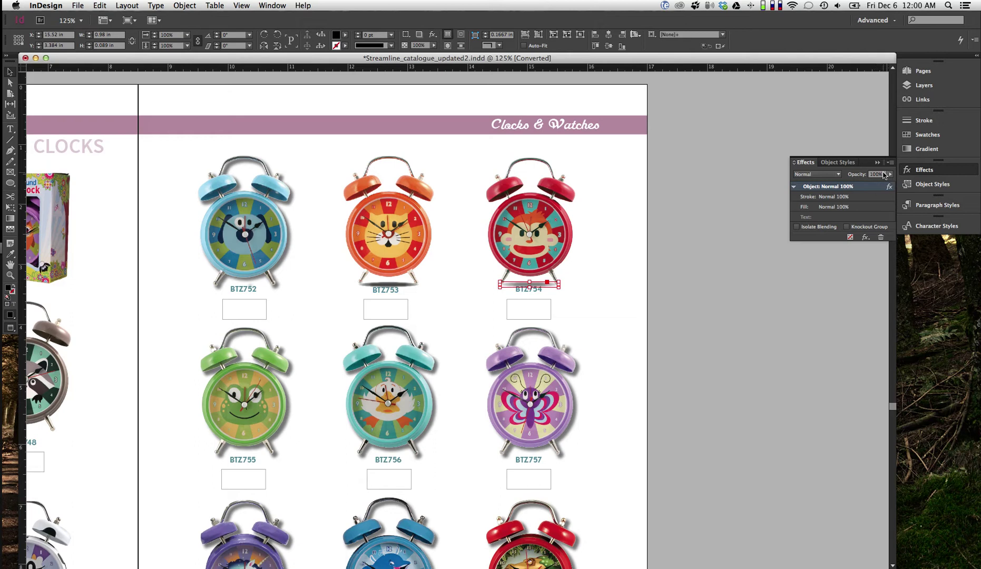
left_click(822, 174)
left_click(811, 184)
left_click(877, 174)
type("70")
left_click(813, 175)
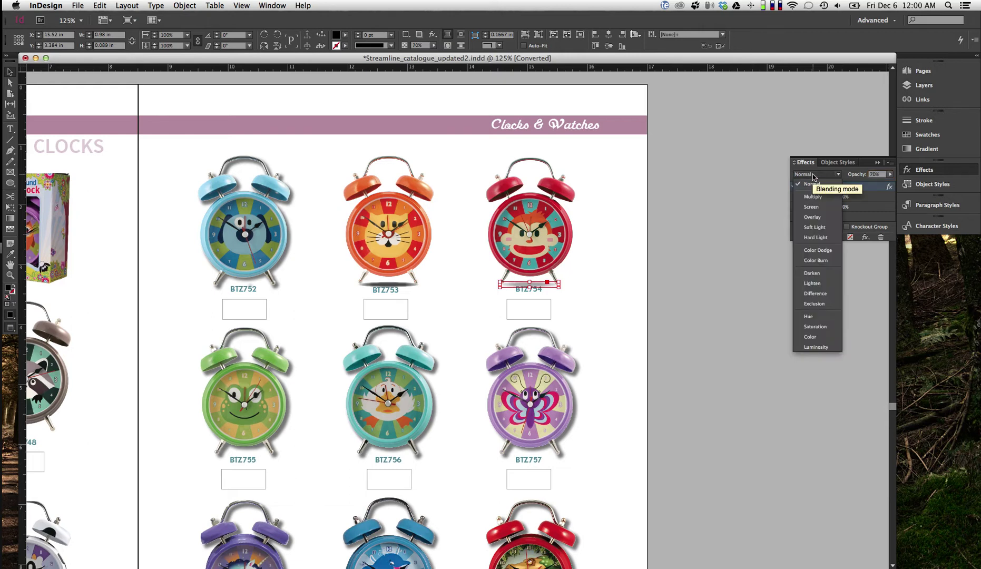
left_click(812, 197)
Select the shadow under BTZ753, then the shadow under BTZ754 again
left_click(624, 233)
left_click(387, 285)
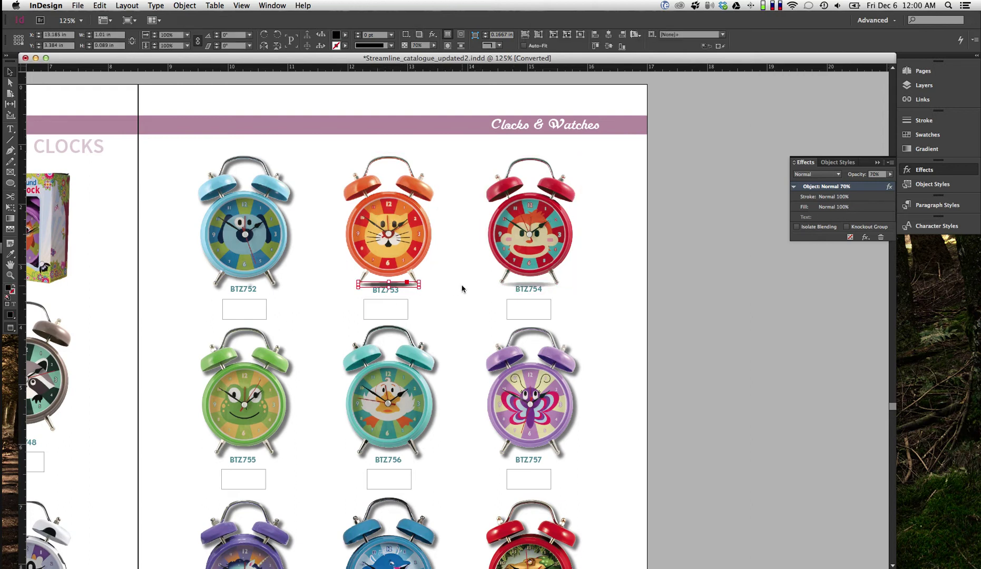
left_click(529, 284)
Alt-drag a duplicate of the BTZ754 shadow ellipse beneath the purple butterfly clock BTZ757
left_click(526, 288)
left_click_drag(468, 280, 536, 179)
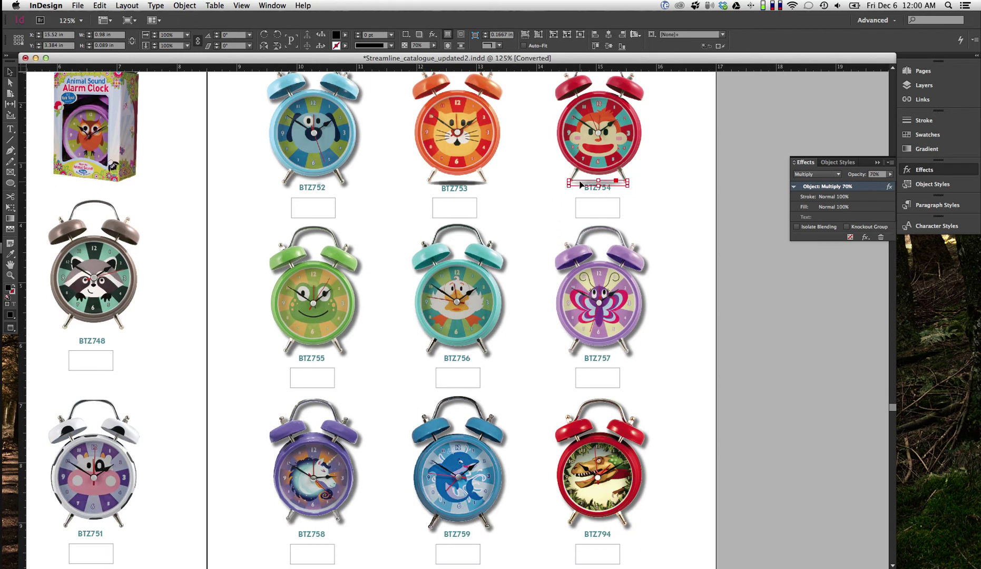
left_click_drag(581, 184, 615, 356)
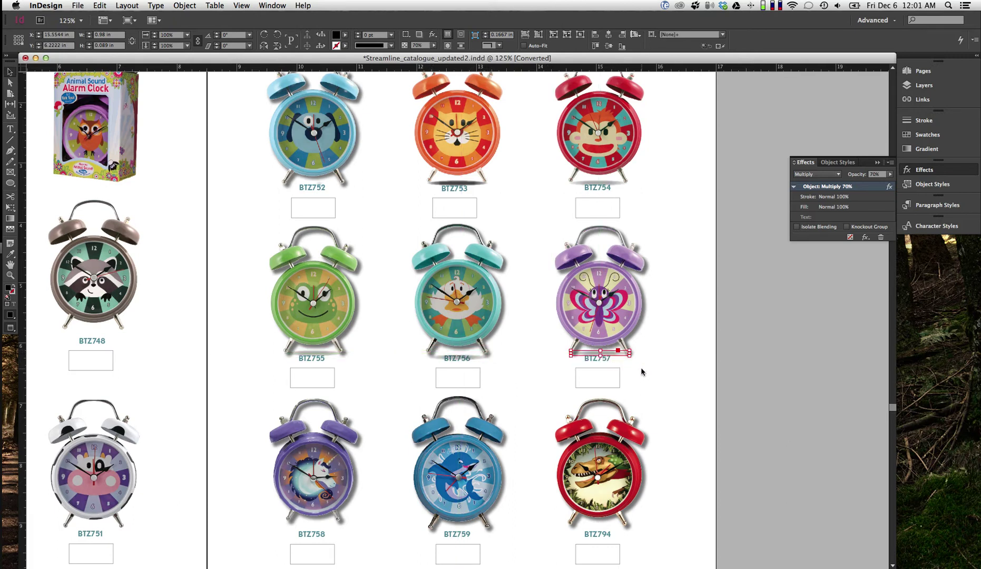
left_click(676, 388)
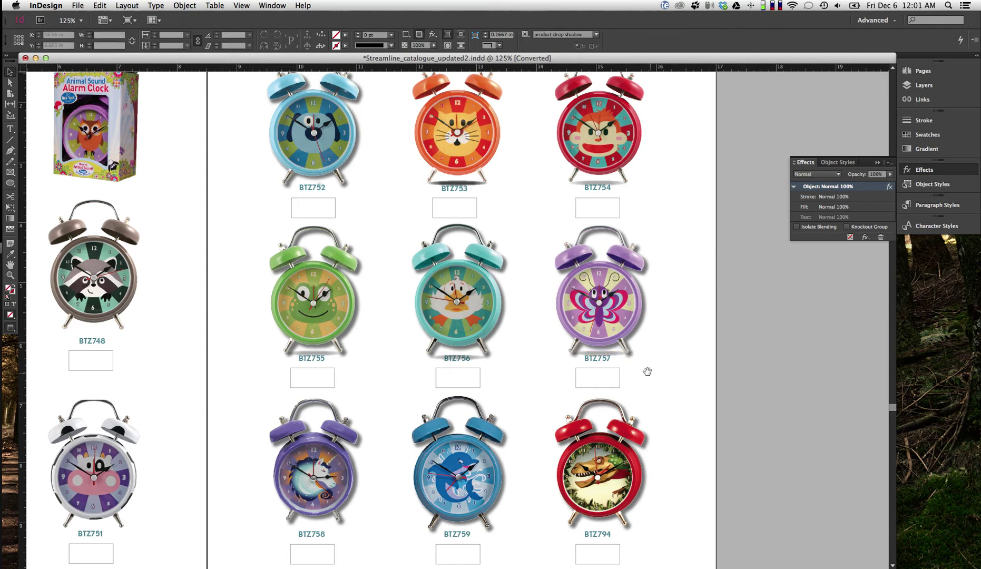
left_click_drag(552, 298, 536, 343)
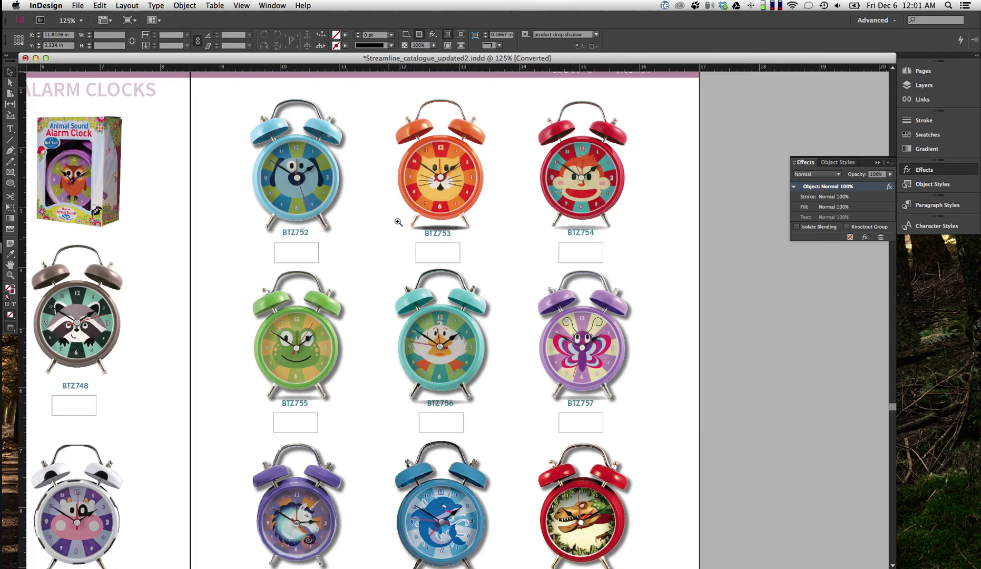
Send the BTZ753 clock image backward so its shadow sits behind the clock's feet
left_click_drag(394, 221, 525, 226)
left_click(206, 342)
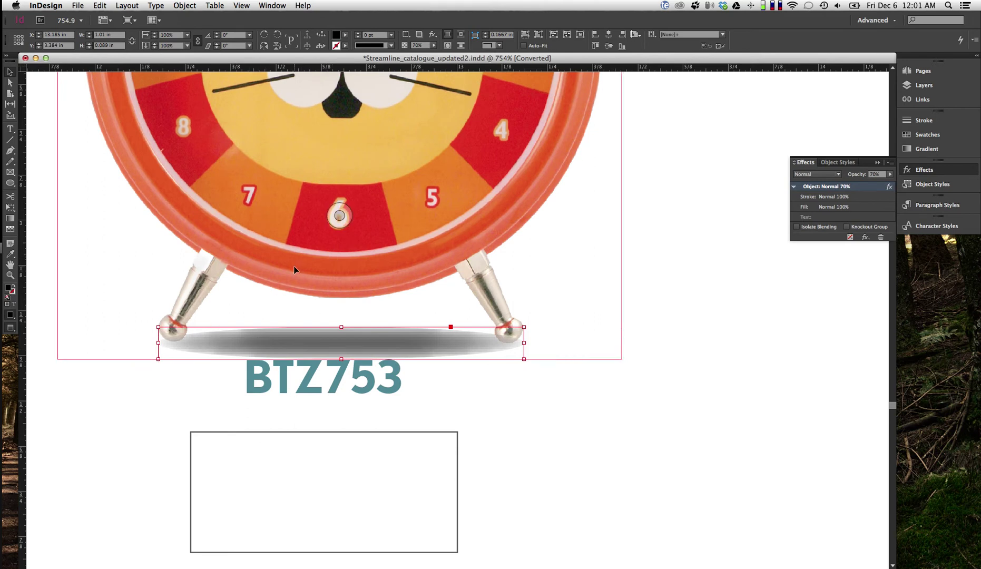
left_click(323, 341)
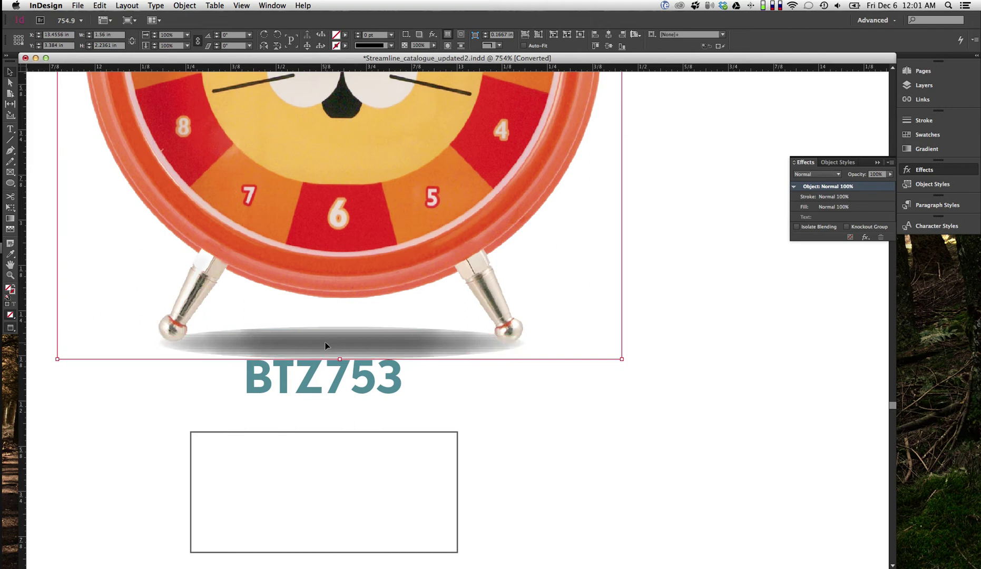
left_click(184, 4)
mouse_move(195, 38)
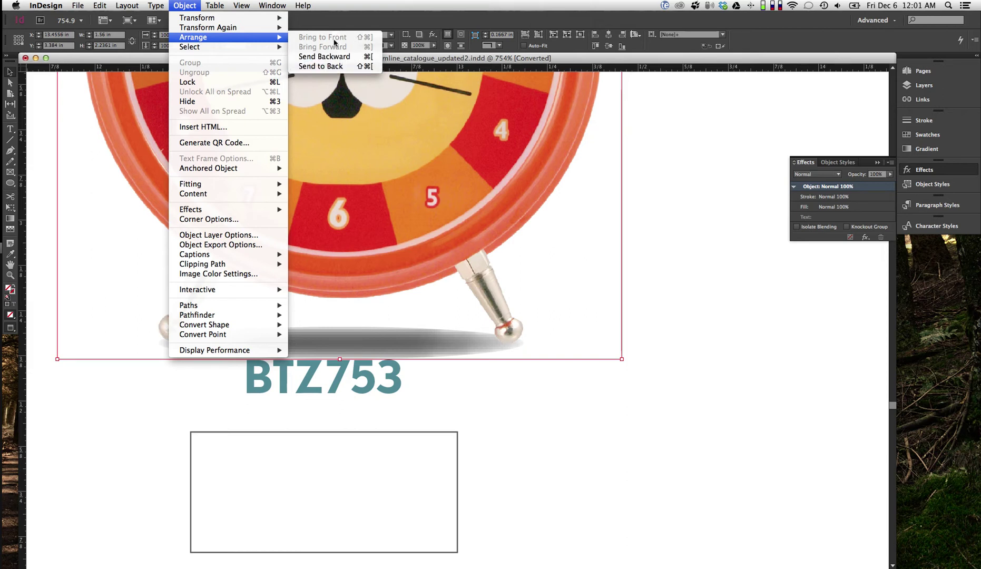
left_click(335, 56)
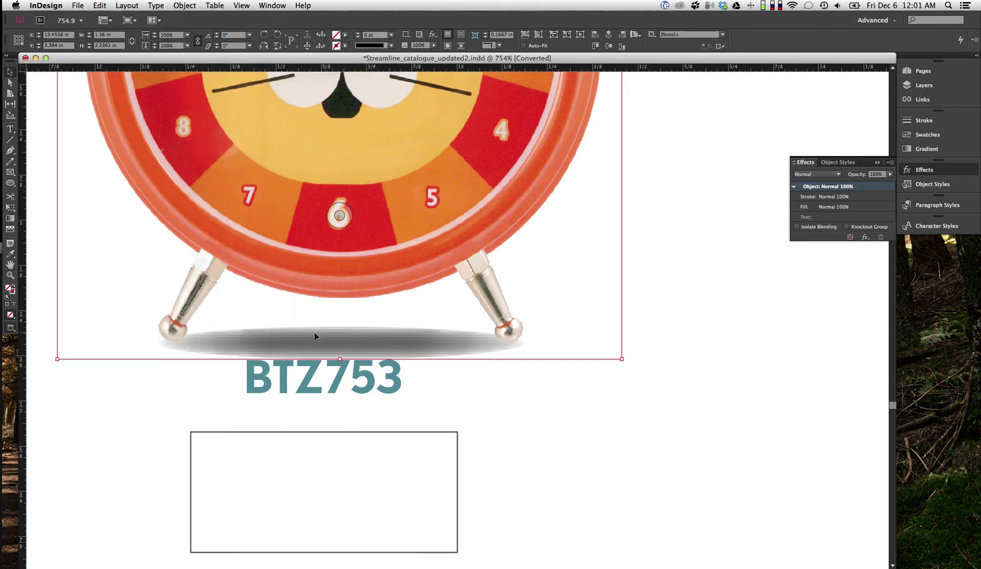
left_click(409, 334, "alt")
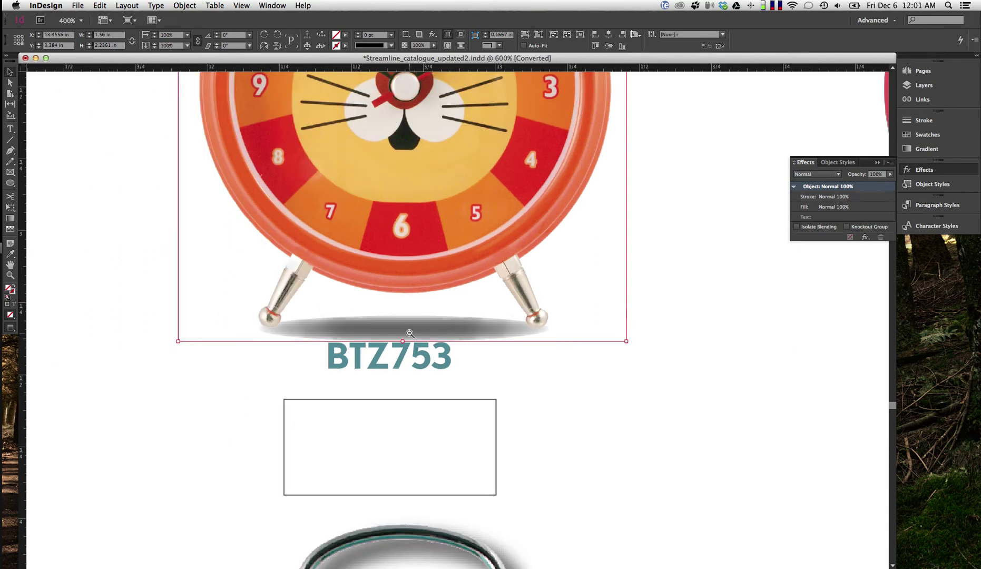
Zoom out to 150% and select the shadow ellipse under BTZ753
left_click(557, 343, "alt")
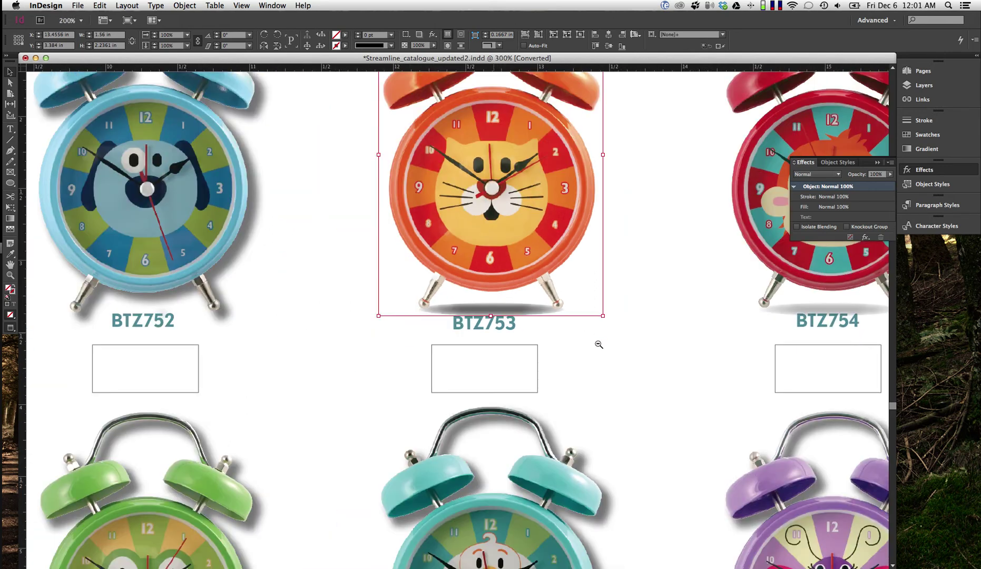
left_click(599, 344, "alt")
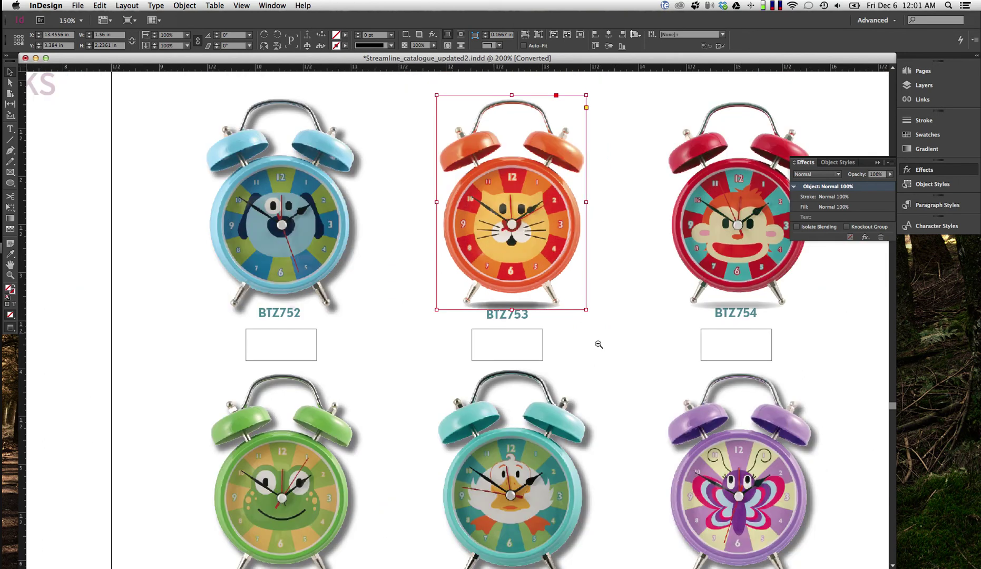
left_click(527, 249, "alt")
left_click(688, 267)
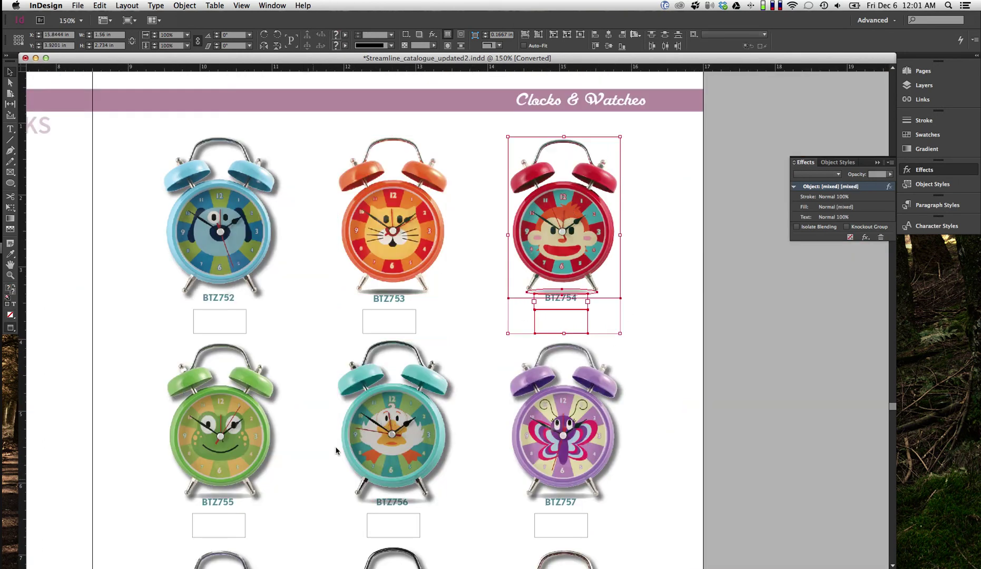
left_click(380, 292)
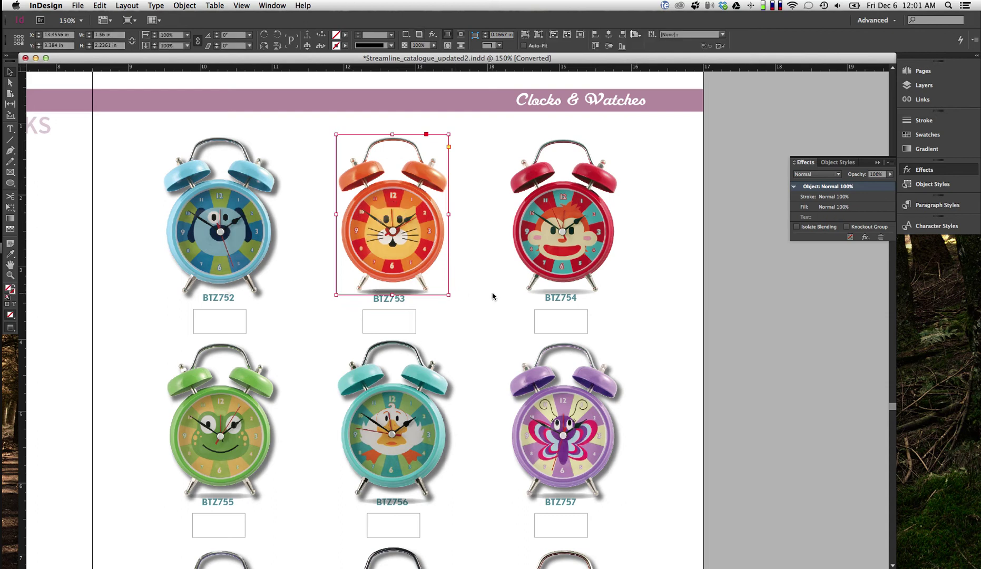
left_click(421, 292)
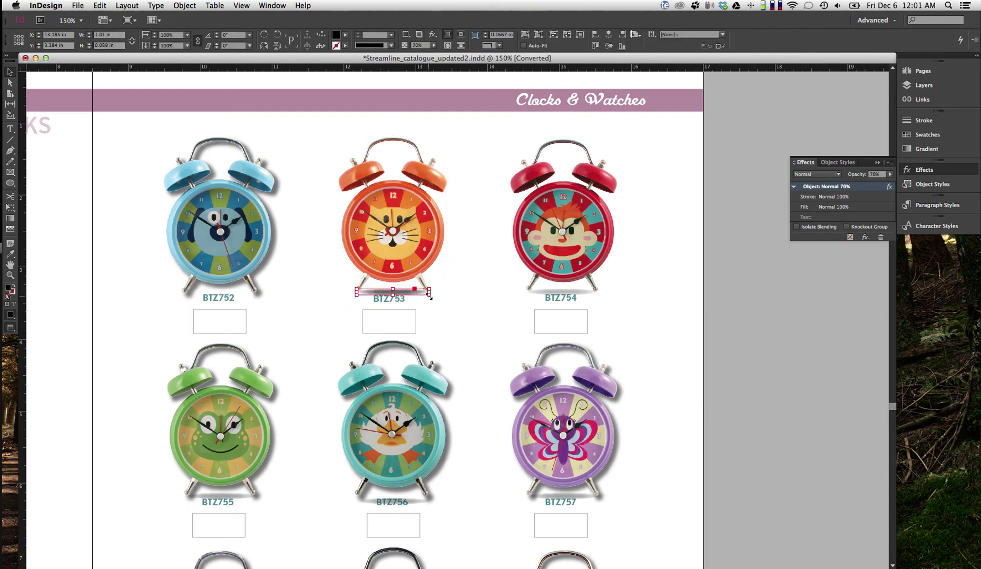
Enlarge the shadow into a large oval and position it over clocks BTZ756–BTZ757
left_click_drag(430, 294, 683, 432)
left_click_drag(481, 337, 731, 341)
left_click(647, 259)
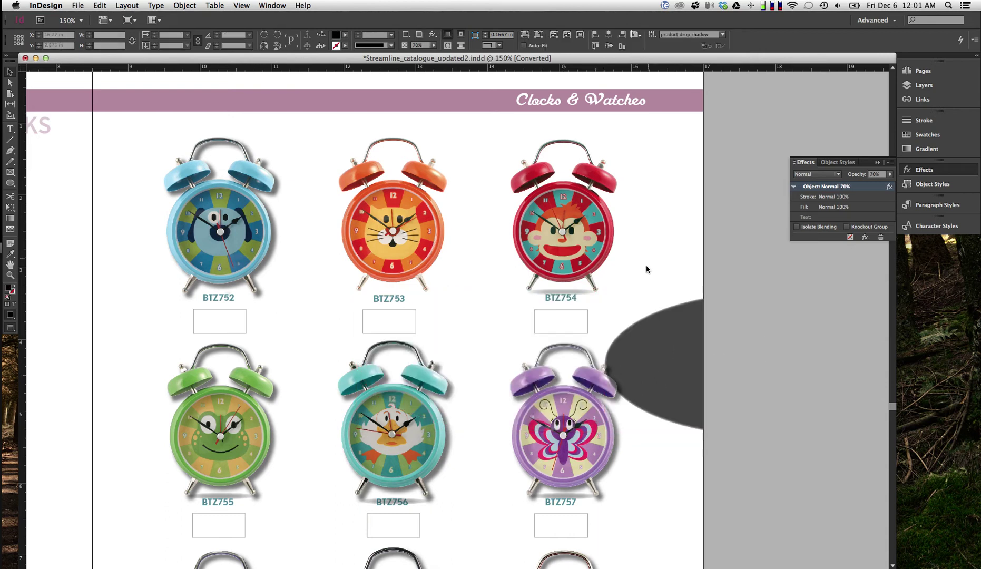
left_click(644, 337)
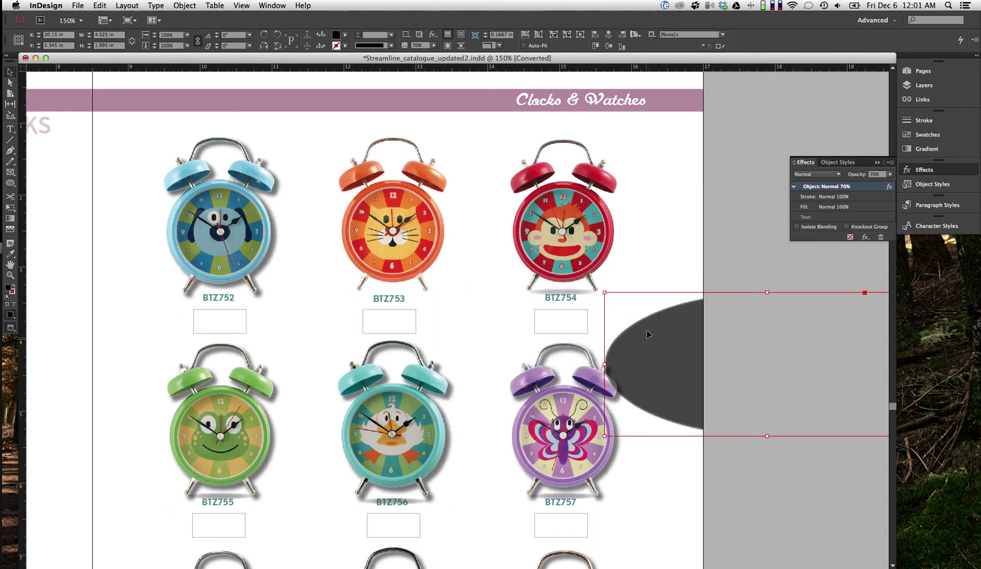
left_click_drag(662, 339, 482, 341)
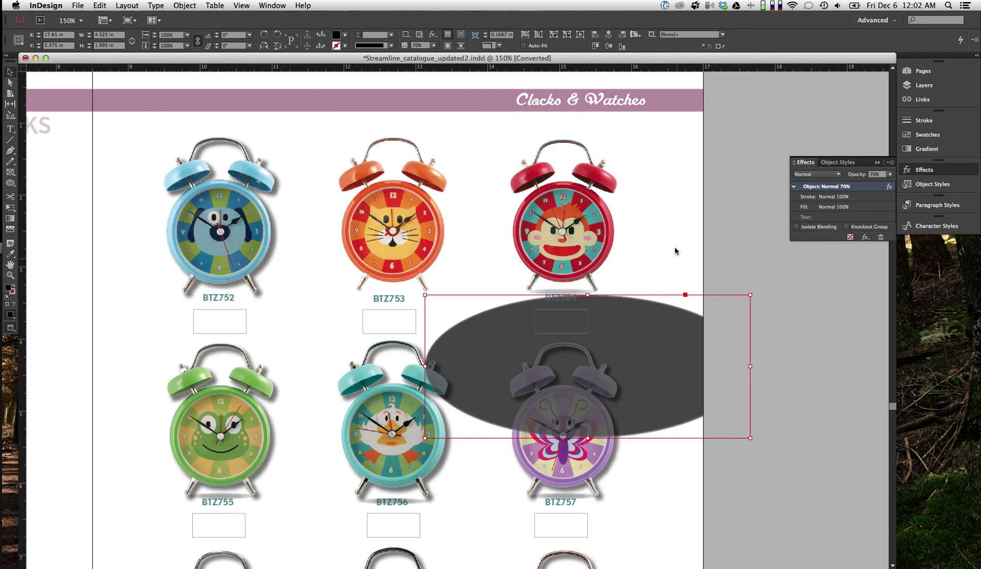
scroll(922, 188, "down", 3)
left_click(922, 184)
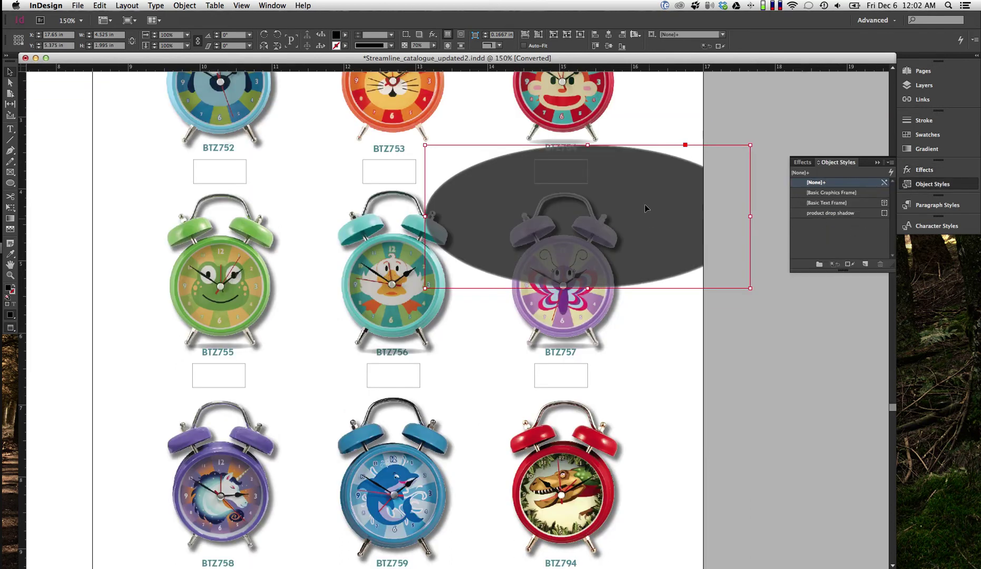
left_click_drag(647, 191, 611, 231)
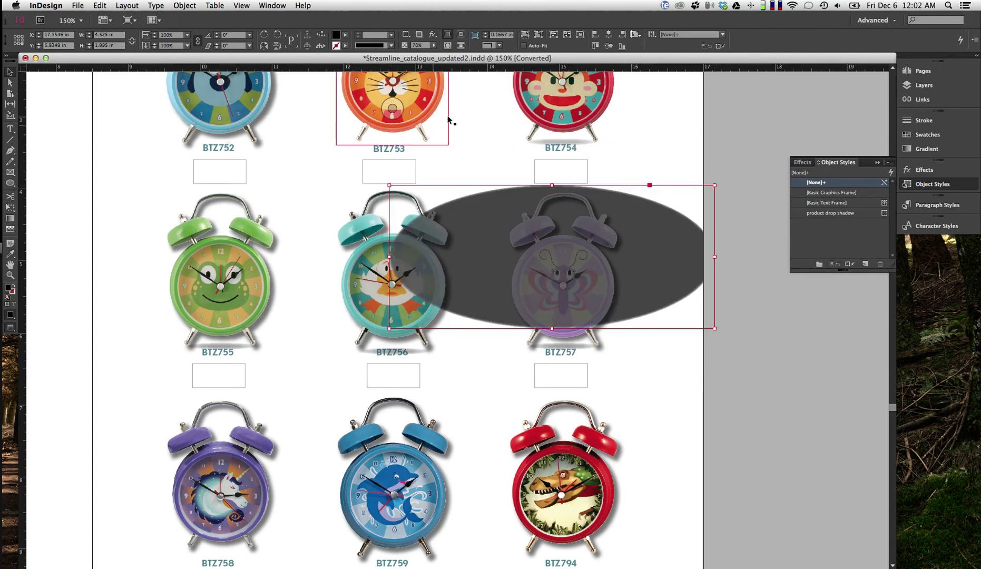
Raise the ellipse's Basic Feather width to 0.375 in
left_click(431, 34)
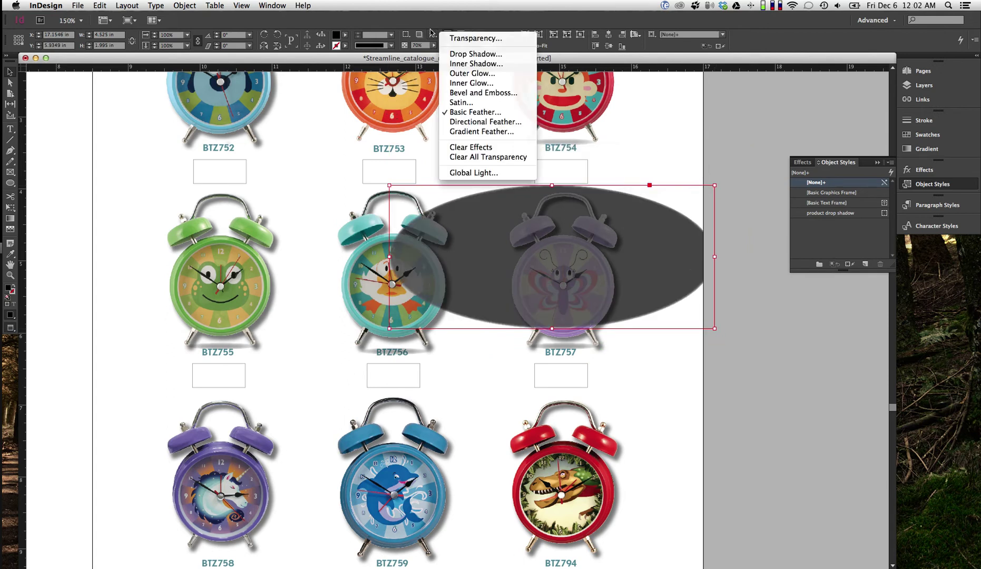
left_click(471, 111)
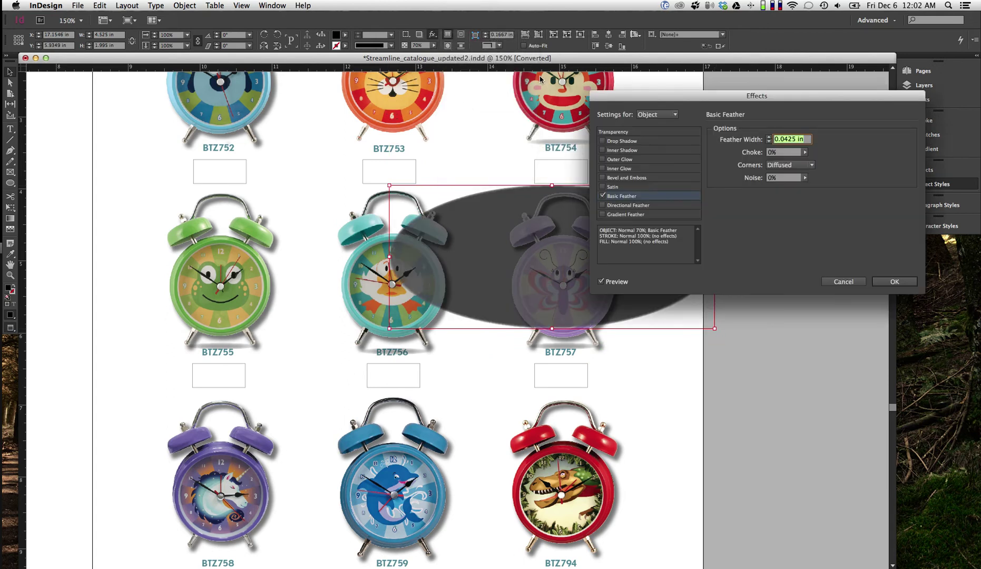
left_click_drag(683, 94, 652, 95)
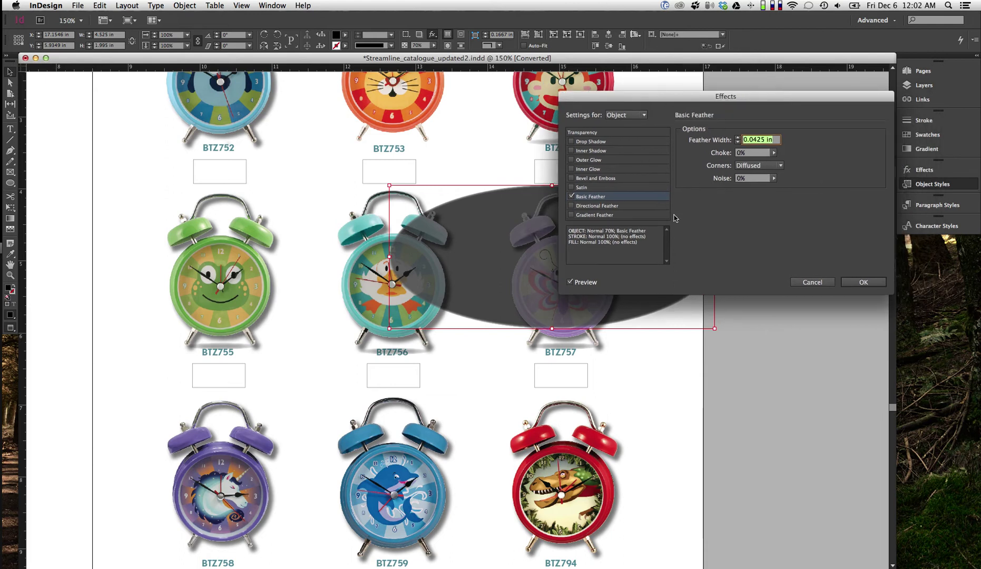
left_click(737, 139)
left_click(736, 138)
left_click(736, 138)
left_click(737, 139)
left_click(737, 139)
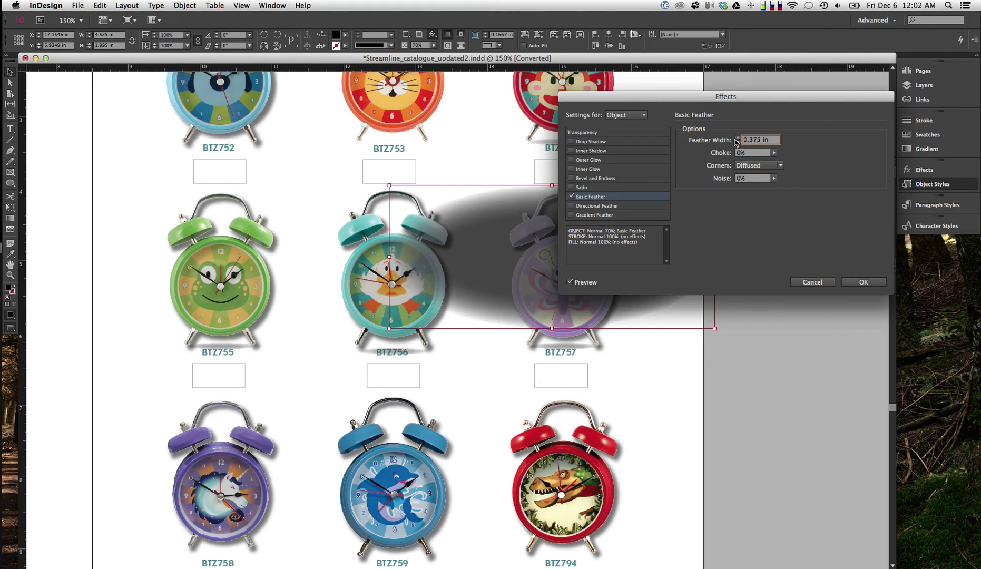
Confirm the feather, shorten the shadow frame, and place it lower under clock BTZ794
left_click(863, 282)
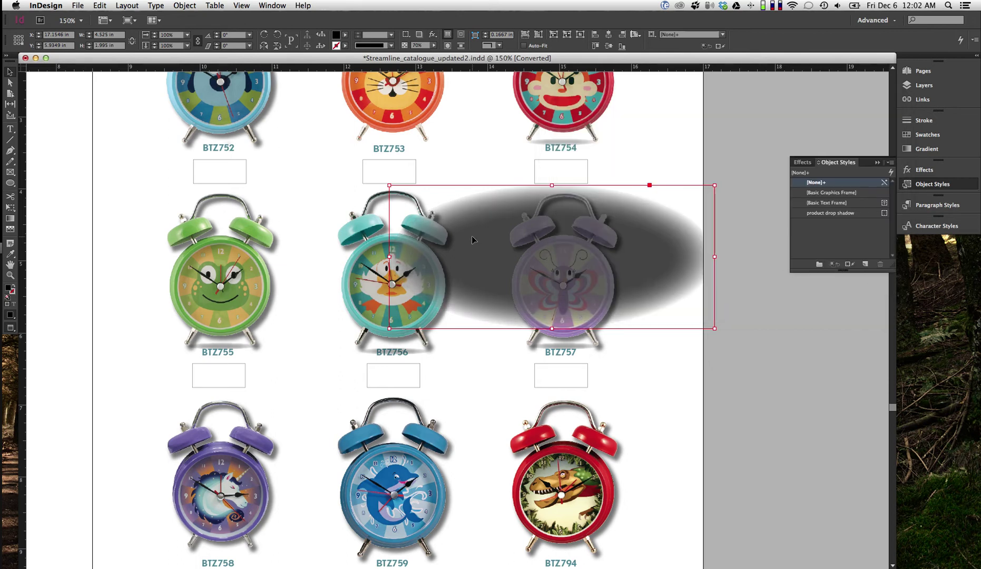
left_click_drag(551, 184, 551, 248)
scroll(500, 308, "down", 5)
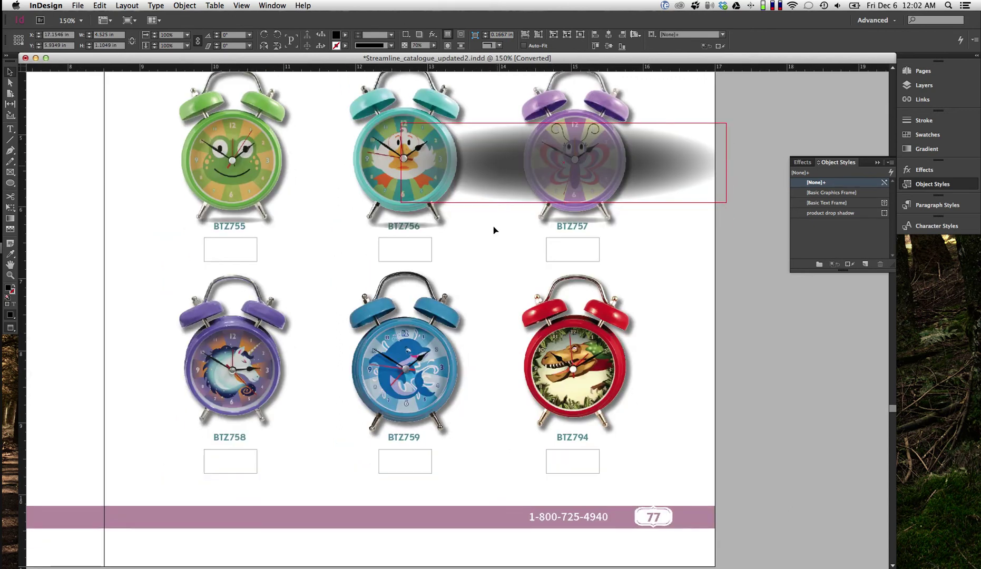
left_click_drag(495, 227, 528, 468)
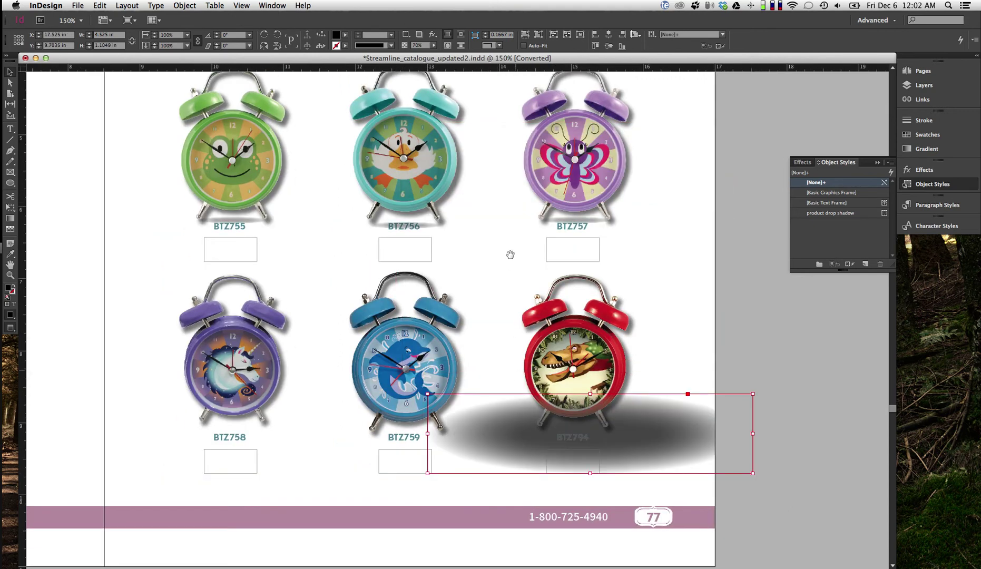
left_click_drag(535, 297, 547, 371)
scroll(561, 269, "up", 2)
Cut the shadow frame and move to the colour wheel watches on page 79 at 200%
left_click(561, 268, "alt+super")
left_click(446, 372, "alt+super")
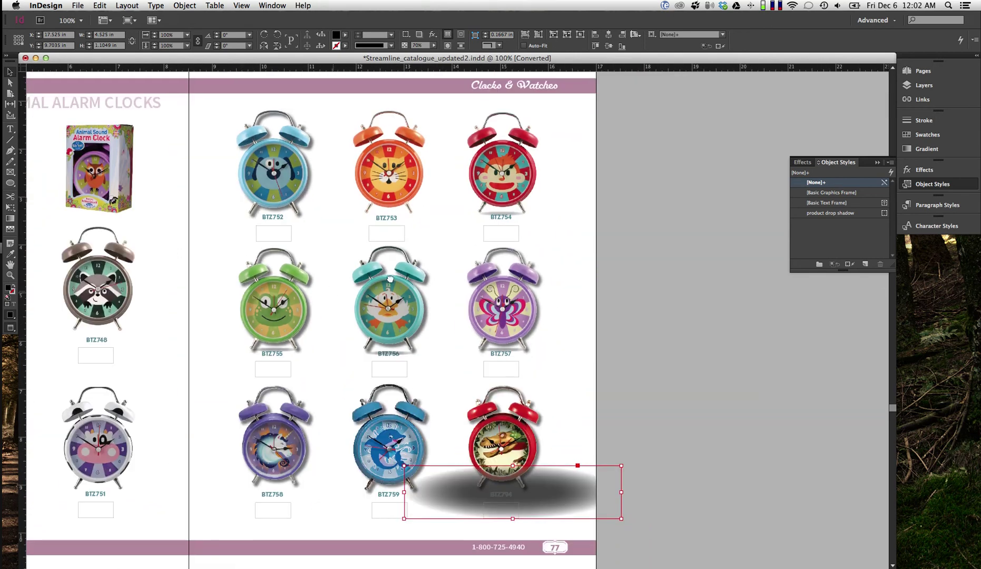
left_click_drag(332, 291, 531, 199)
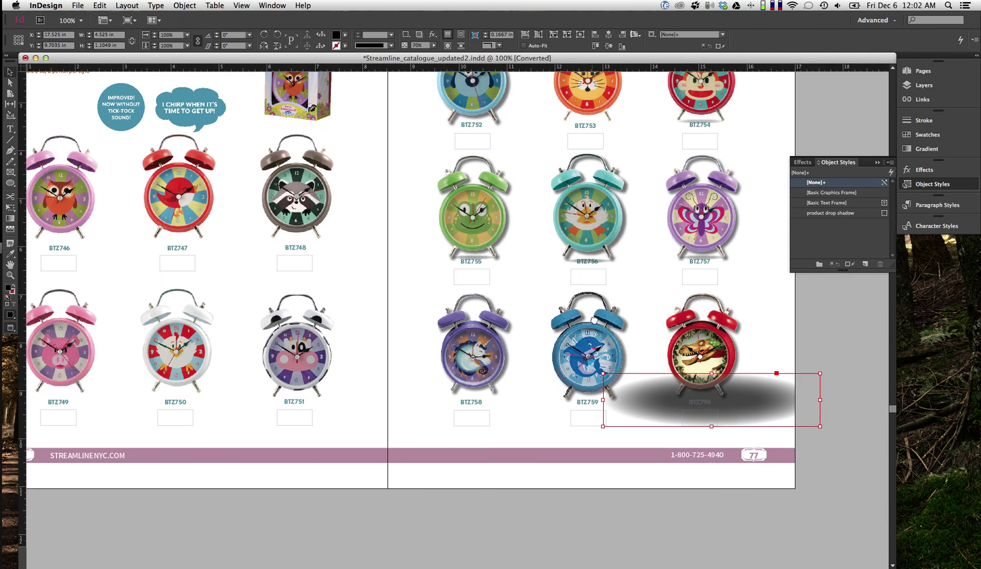
left_click_drag(588, 372, 582, 234)
scroll(582, 233, "down", 3)
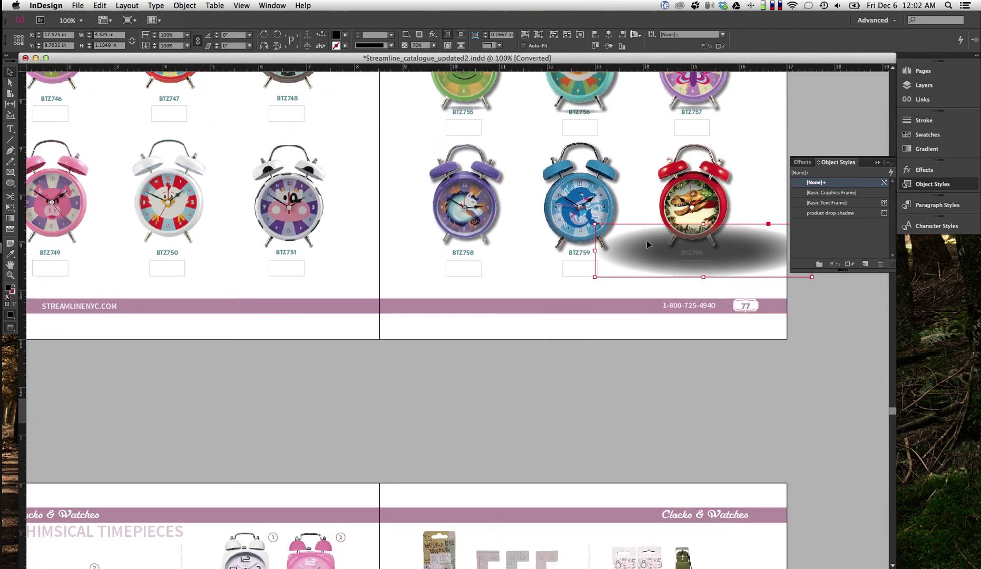
key("super+z")
left_click_drag(624, 352, 610, 165)
scroll(610, 166, "down", 4)
scroll(545, 212, "down", 6)
scroll(545, 212, "right", 2)
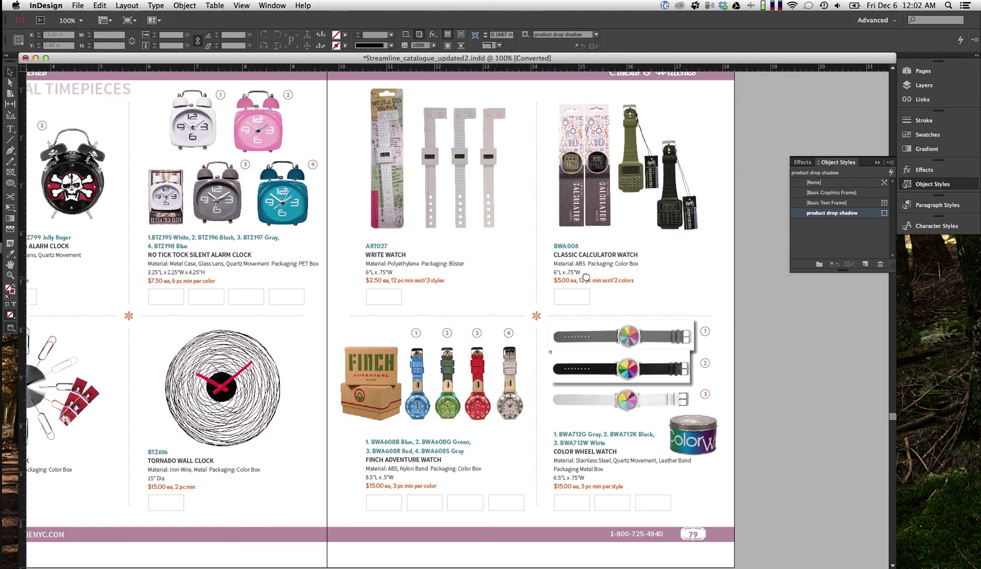
left_click_drag(585, 276, 526, 191)
left_click_drag(474, 219, 690, 352)
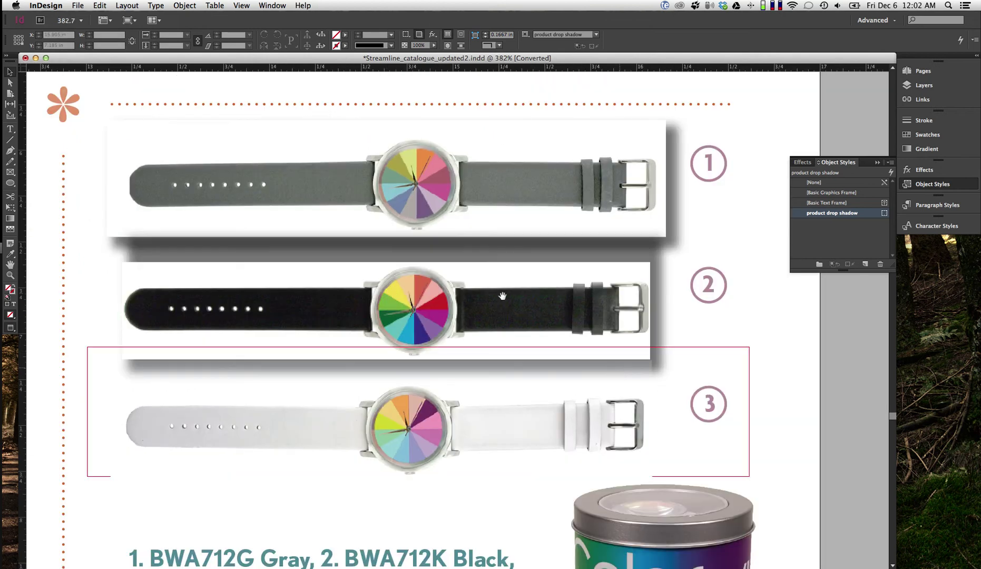
key("super+minus")
key("super+minus")
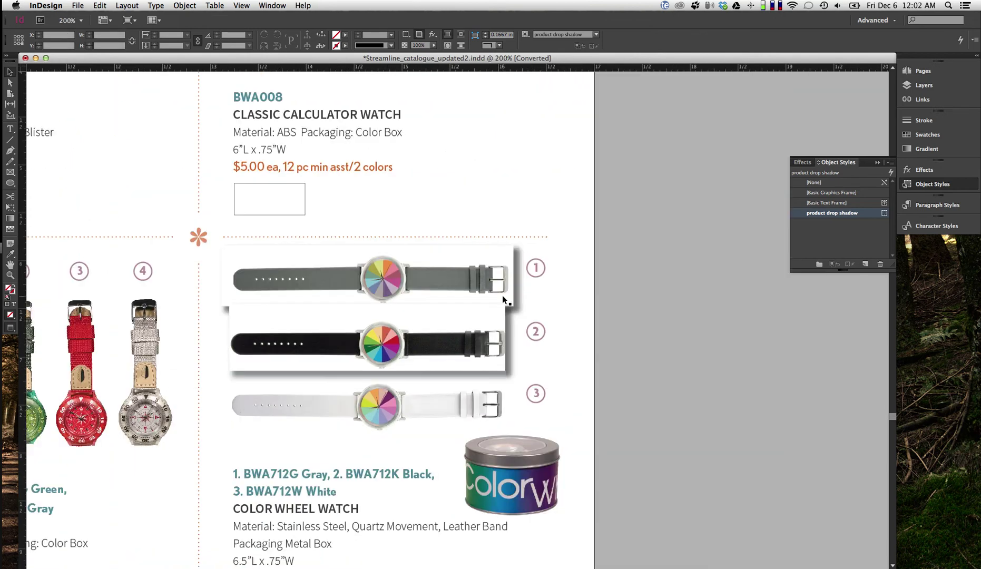
Move the shadow up on page 79 and set the grey and black watch frames' object style to [None]
left_click(502, 295)
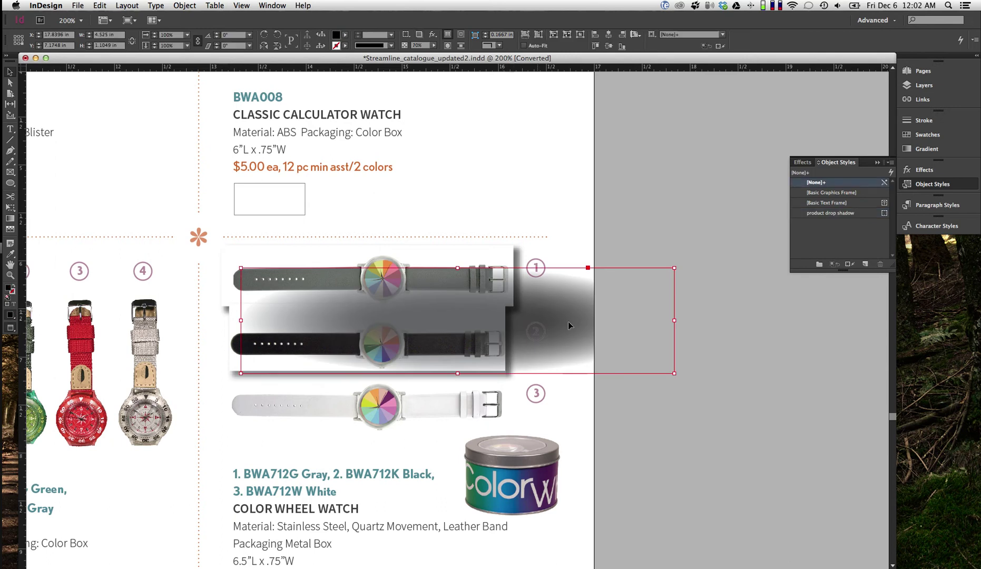
left_click_drag(576, 314, 406, 139)
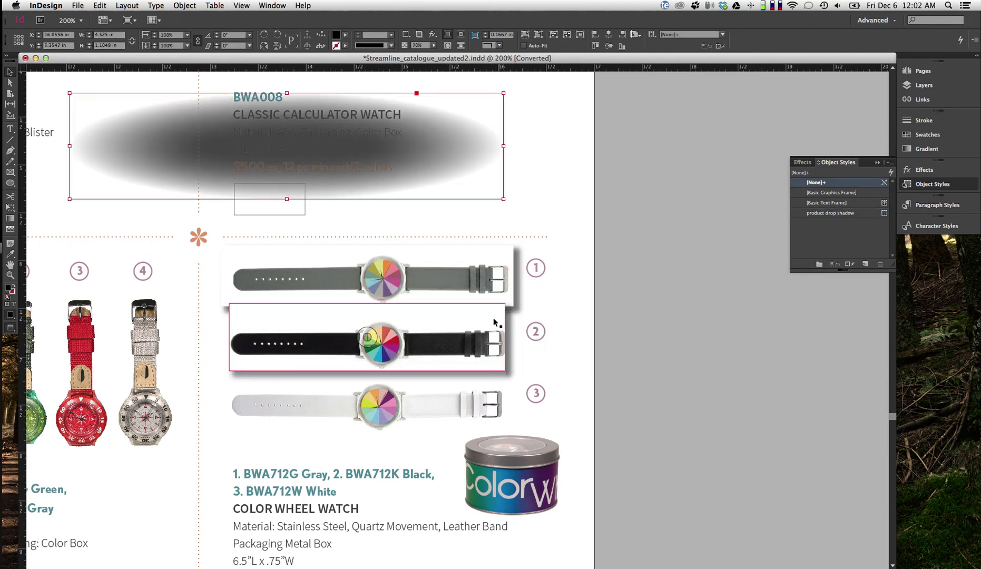
left_click(497, 282)
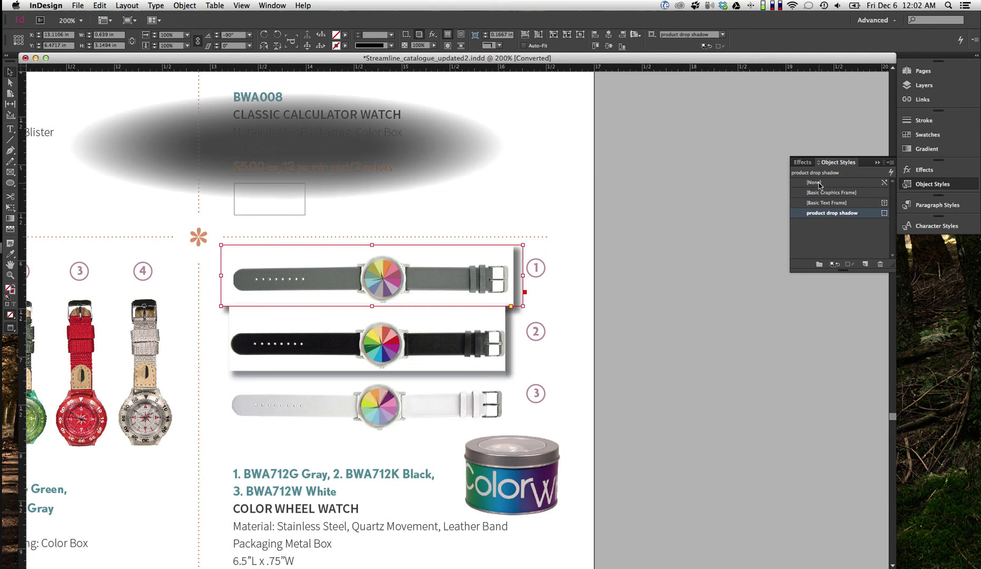
left_click(819, 183)
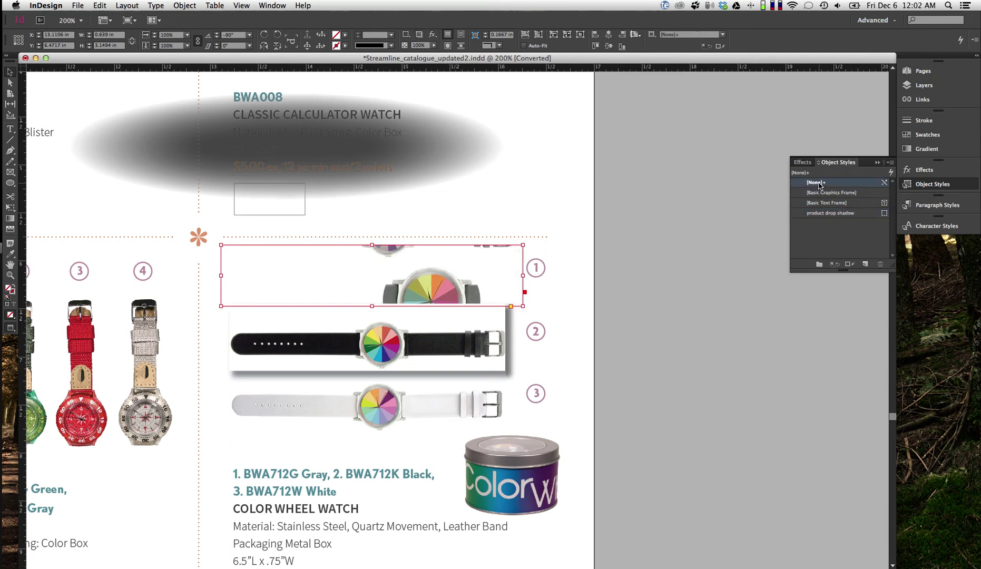
left_click(494, 322)
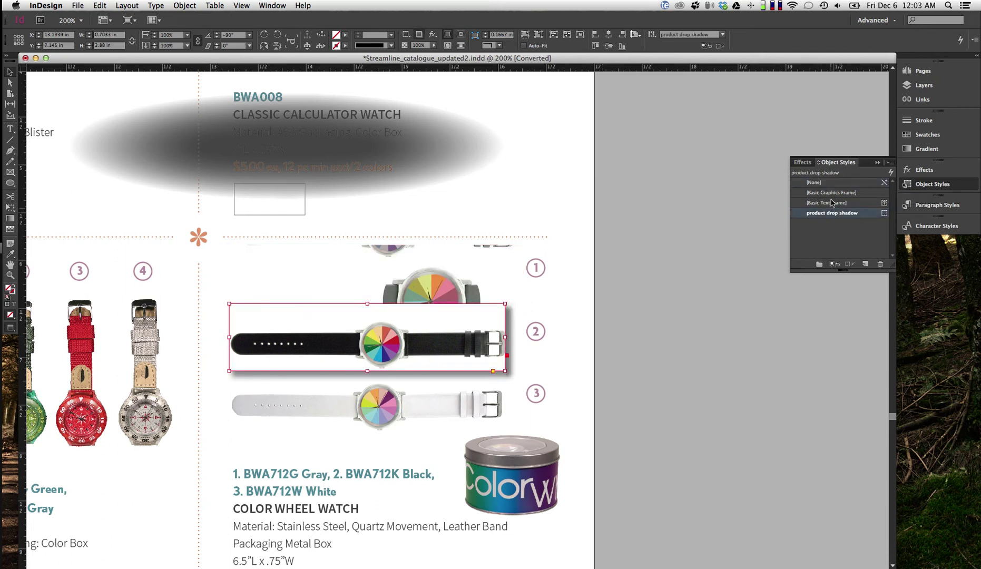
left_click(821, 184)
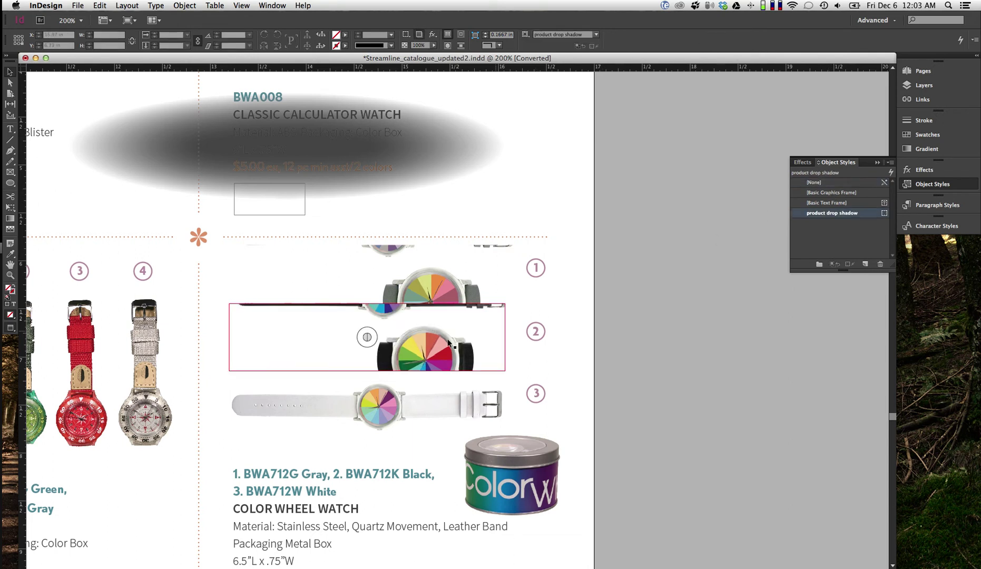
left_click(619, 339)
key("super+minus")
left_click_drag(447, 262, 533, 260)
Shrink the feathered shadow into a thin strip beneath the white colour-wheel watch
left_click(523, 329)
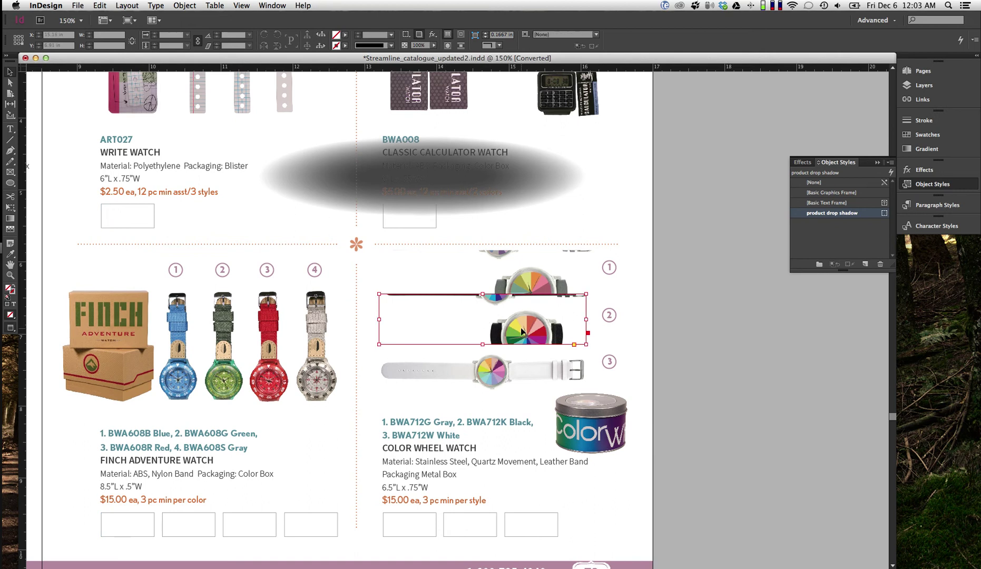
left_click(672, 296)
left_click(611, 362)
left_click_drag(597, 327, 631, 257)
left_click_drag(570, 126, 633, 350)
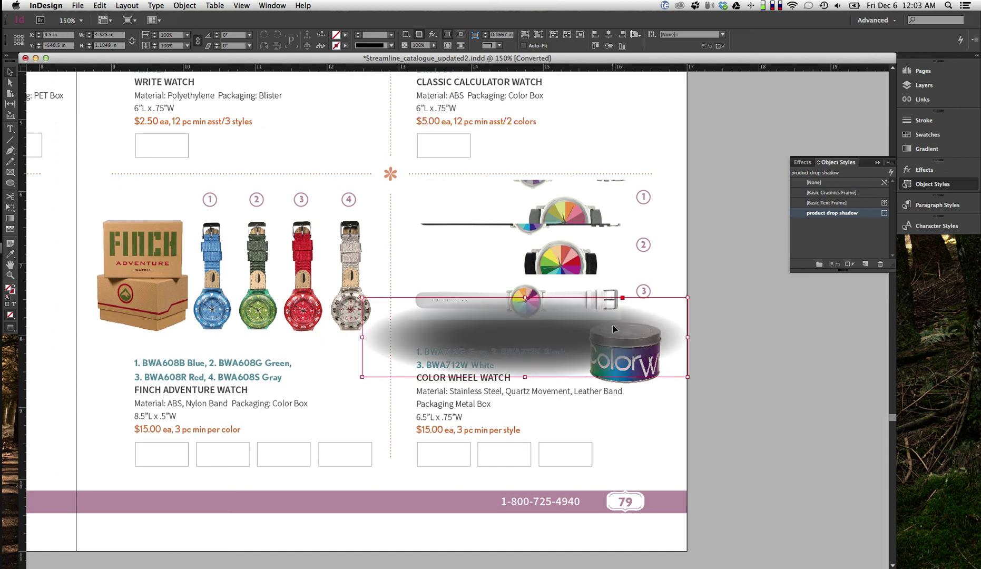
left_click_drag(688, 378, 631, 367)
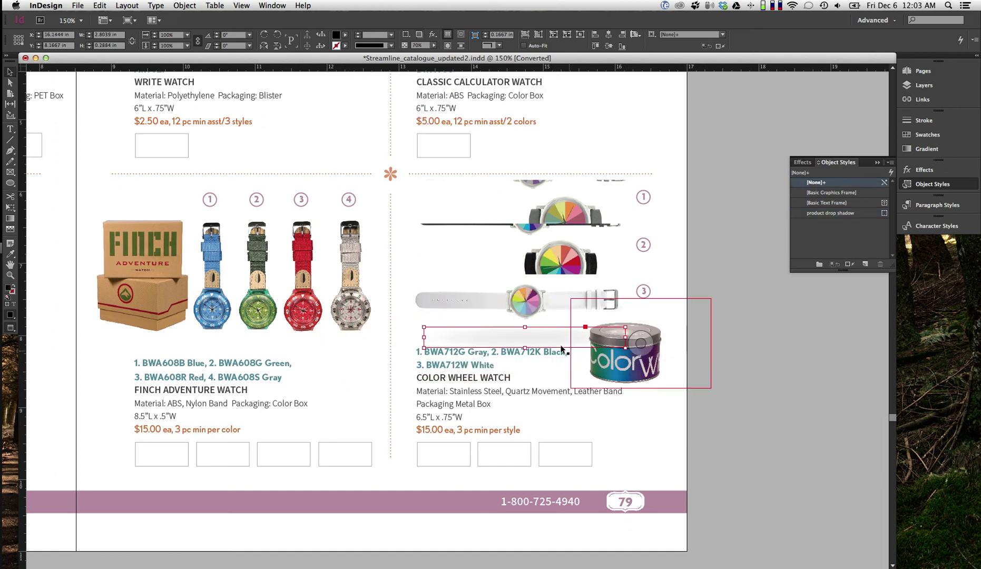
left_click_drag(579, 345, 549, 322)
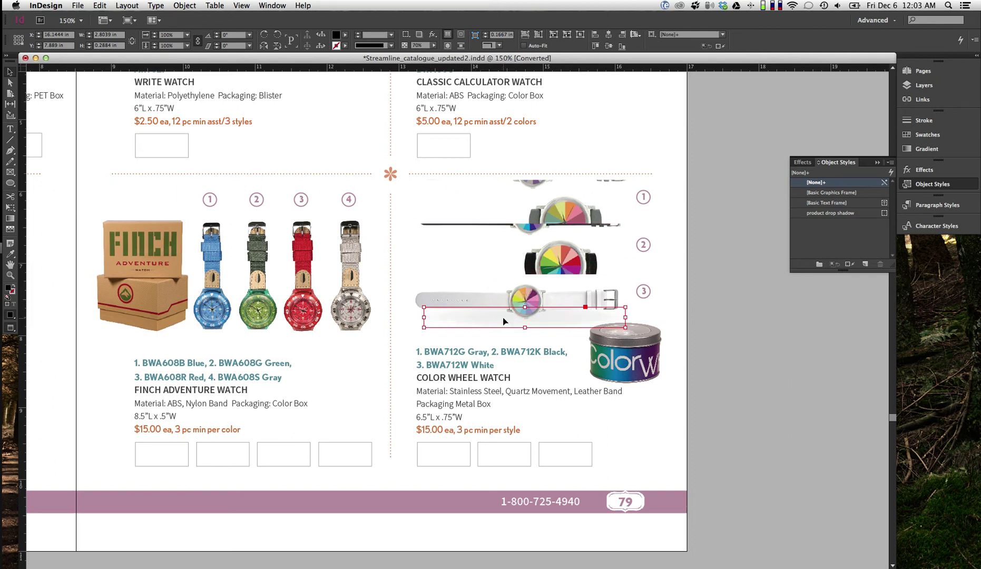
Reduce the shadow's Basic Feather width from 0.375 in to 0.125 in
left_click(433, 35)
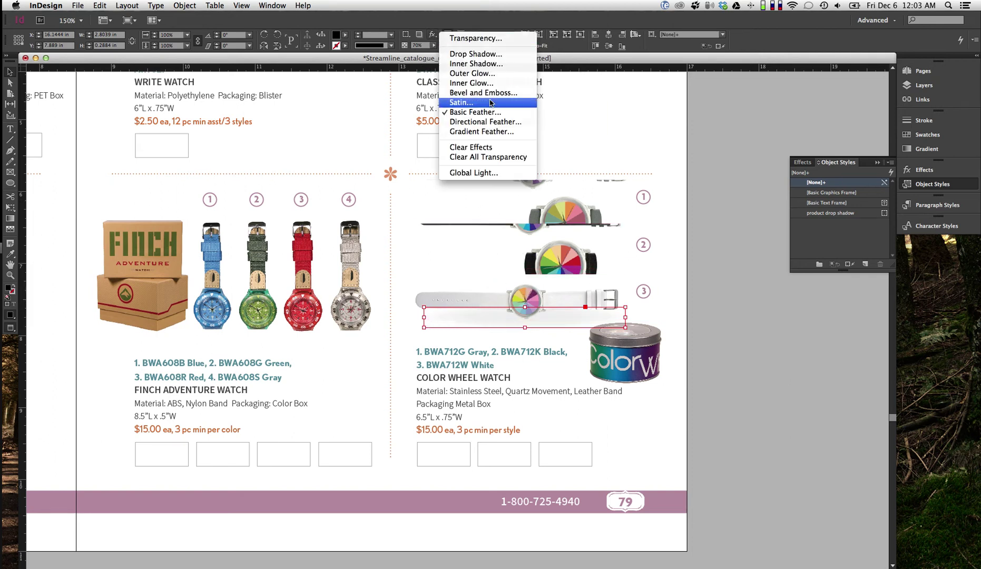
left_click(477, 112)
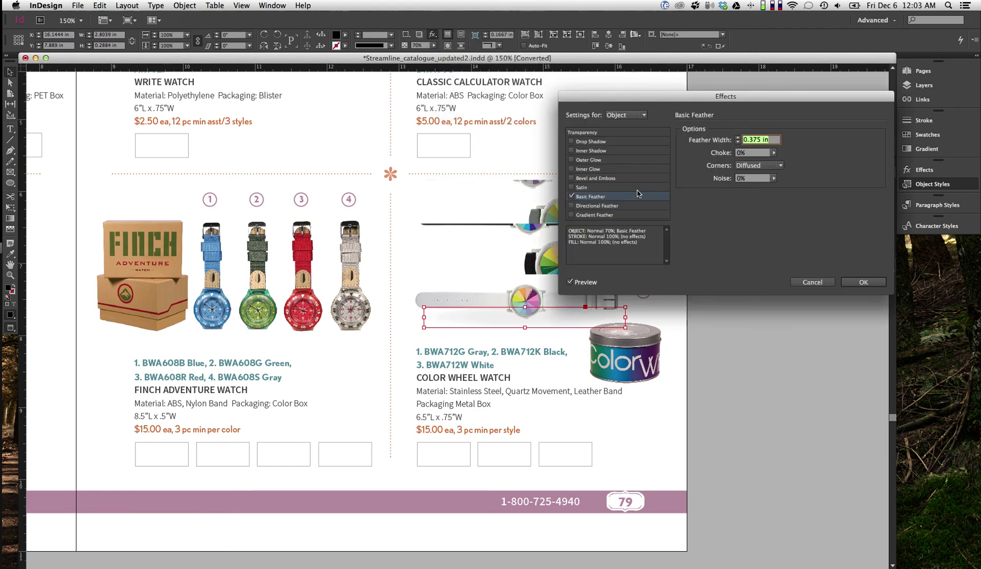
left_click_drag(742, 96, 737, 87)
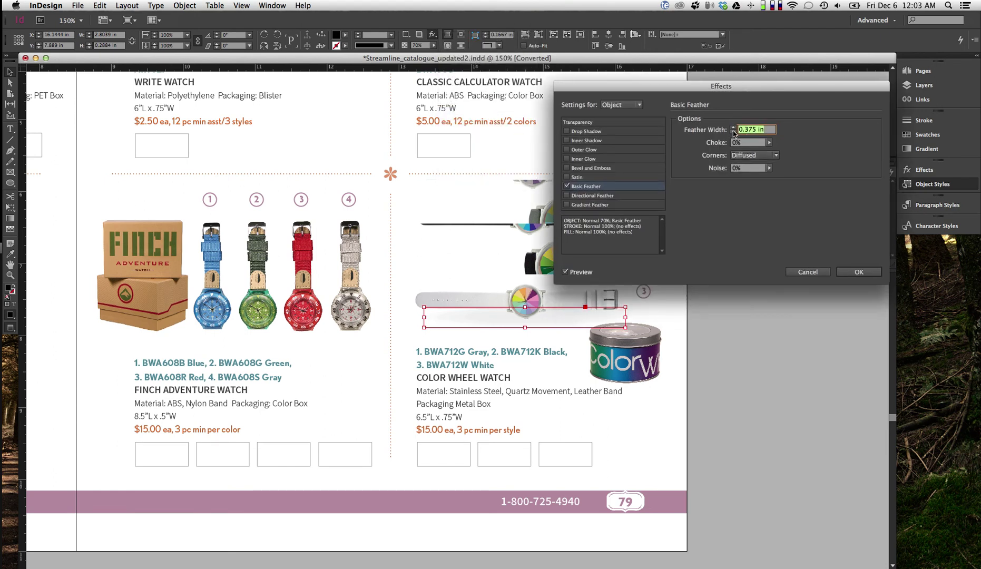
left_click(733, 132)
left_click(733, 132)
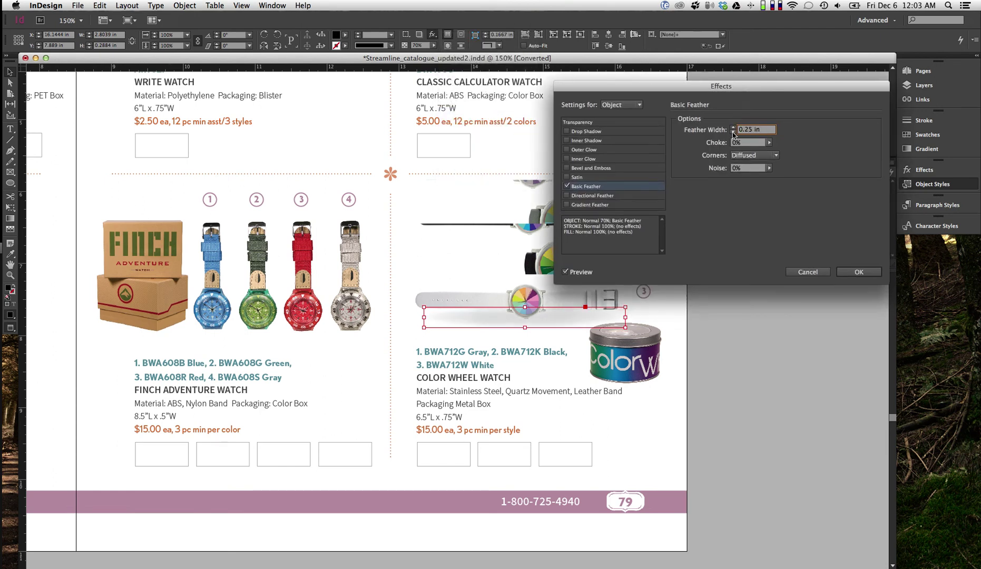
left_click(733, 132)
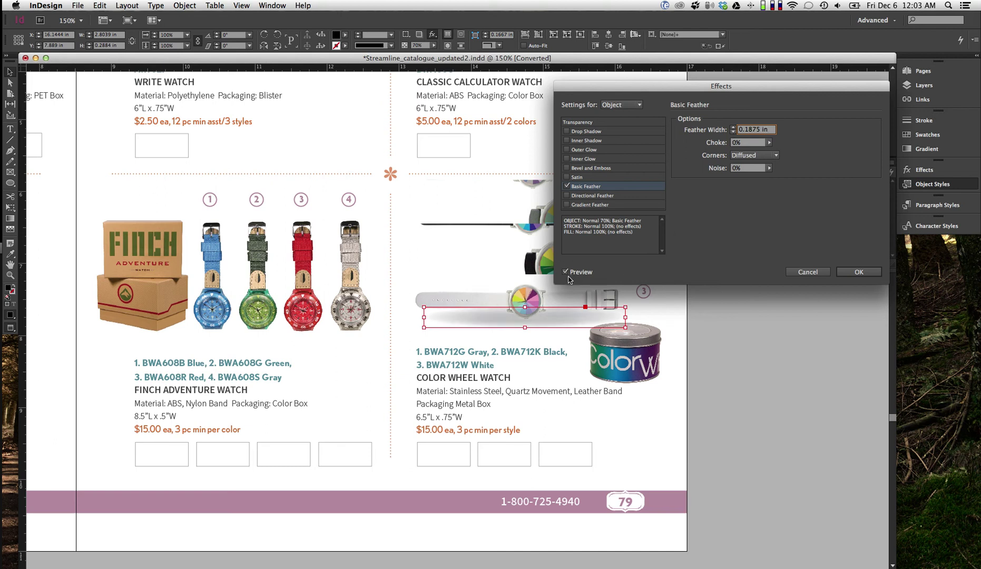
left_click(733, 132)
left_click(872, 274)
Flatten the shadow into a thinner strip and nudge it slightly left
left_click_drag(524, 327, 528, 320)
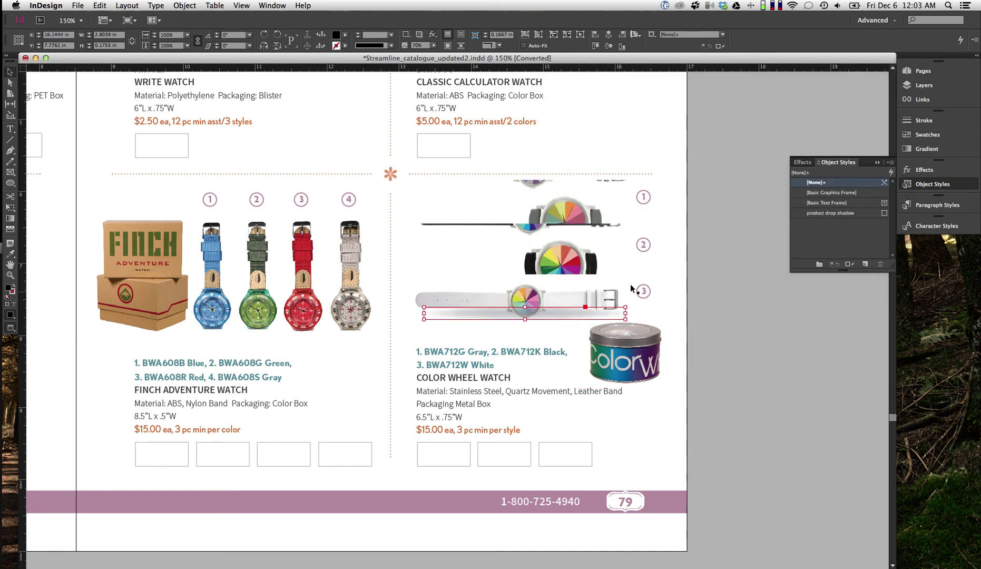
key("Left")
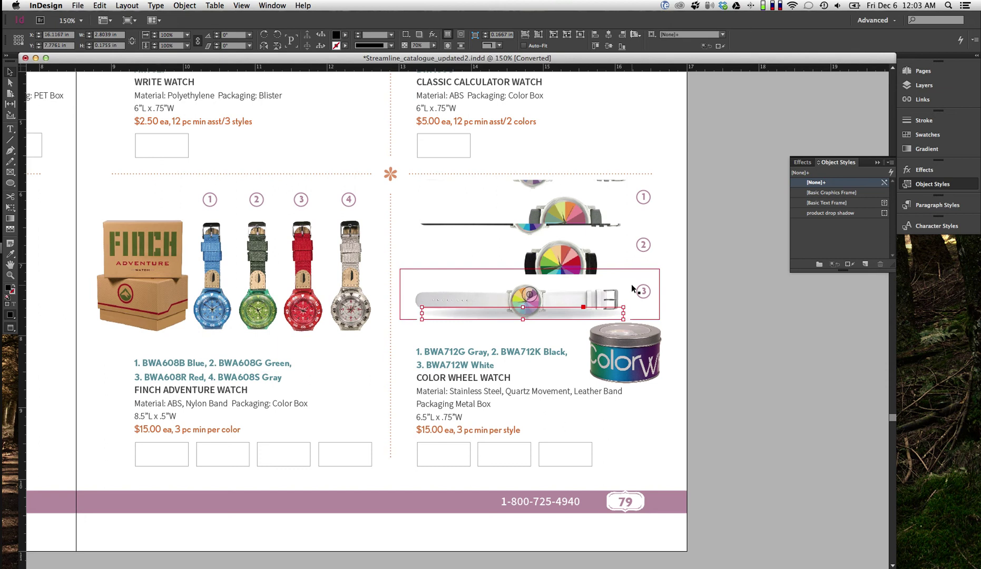
left_click(728, 302)
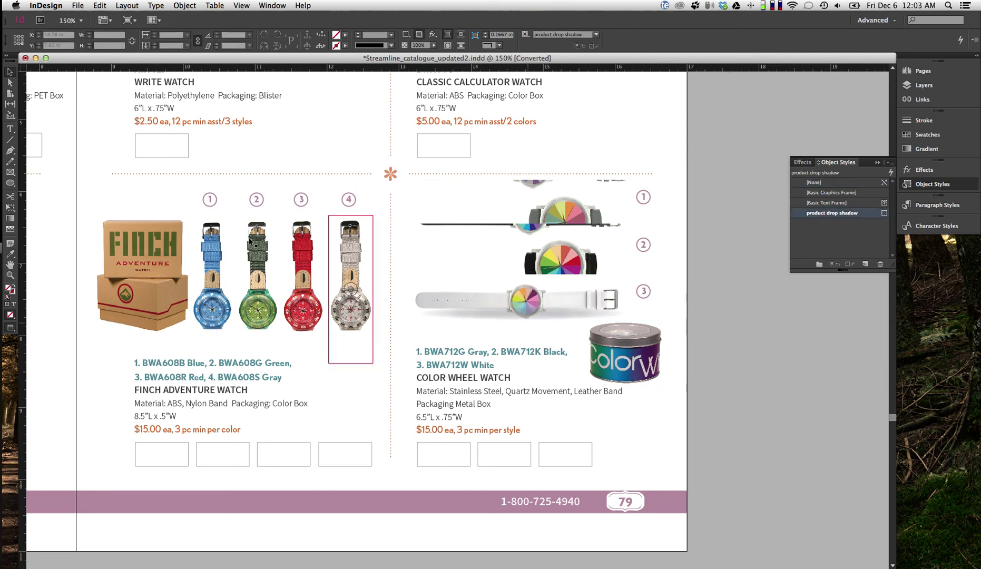
Draw a rectangle frame below the white watch with the Rectangle tool (M)
key("m")
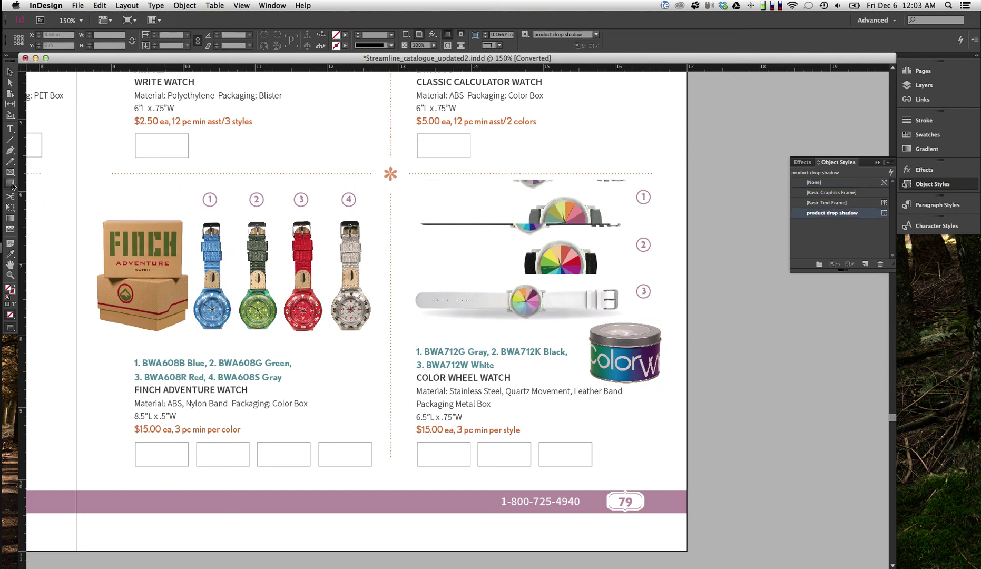
left_click_drag(12, 185, 41, 186)
left_click_drag(413, 323, 585, 342)
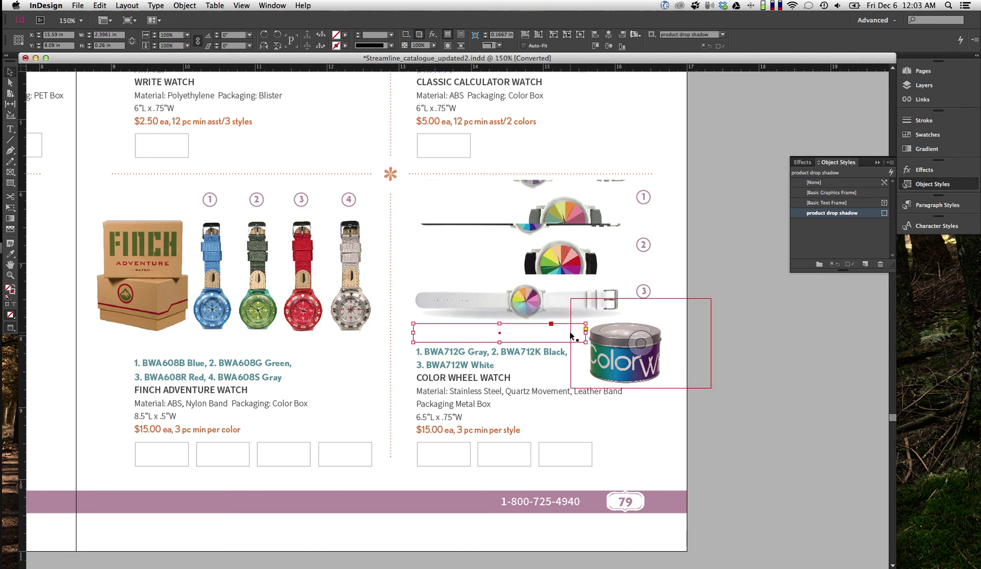
left_click(545, 338)
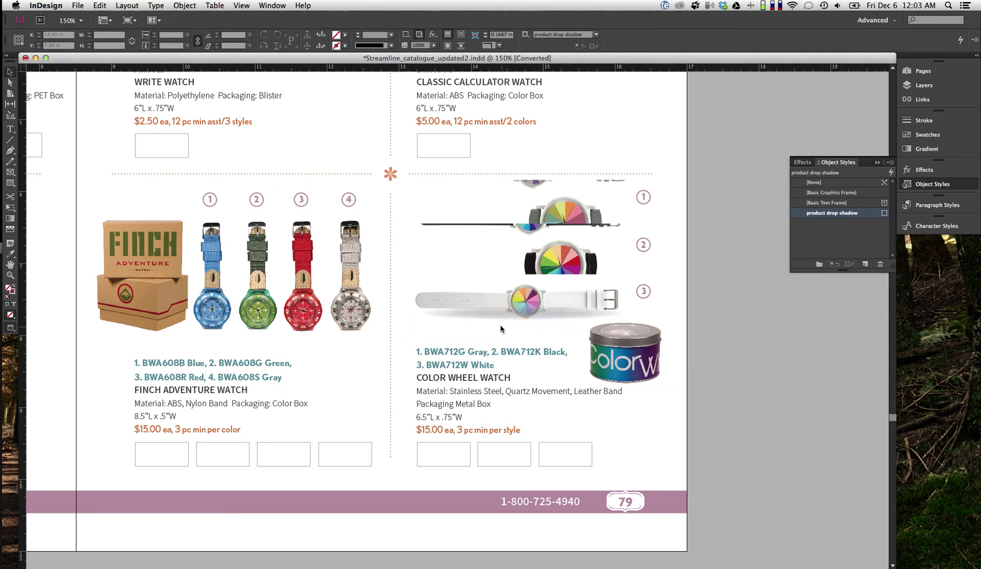
left_click(519, 311)
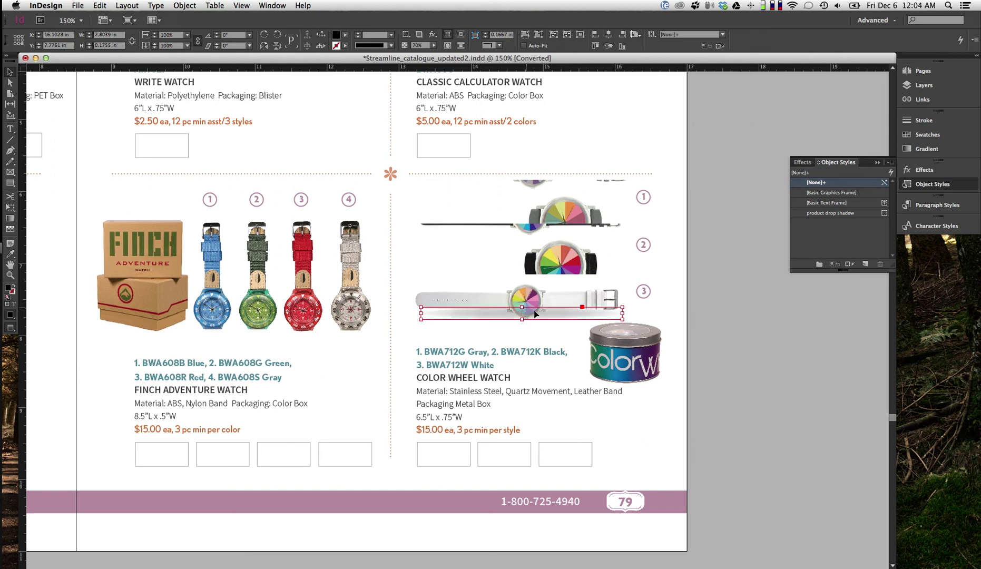
Lower the shadow bar and save its Basic Feather as a new object style named 'feather'
left_click_drag(544, 318, 508, 334)
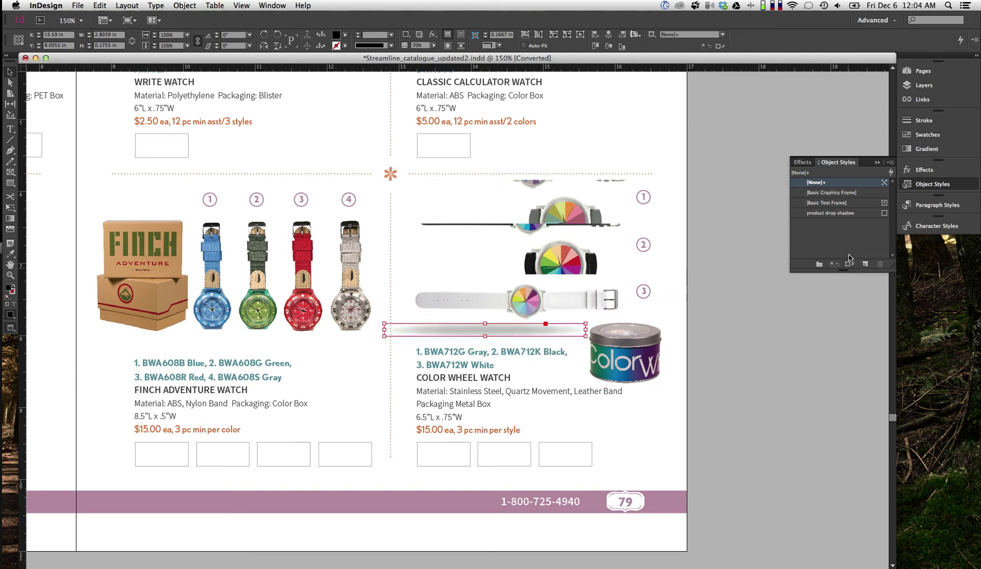
left_click(865, 264)
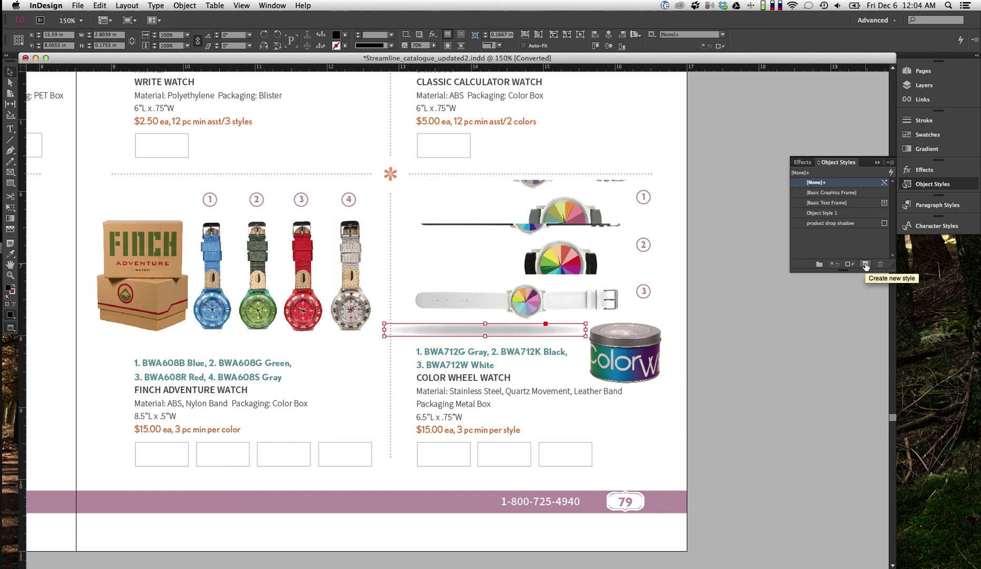
left_click(838, 214)
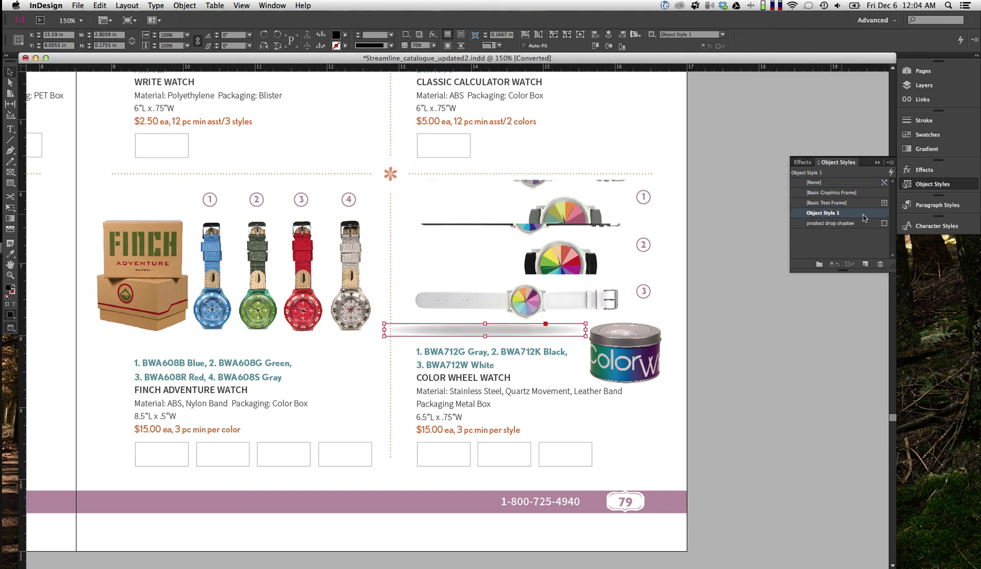
double_click(862, 218)
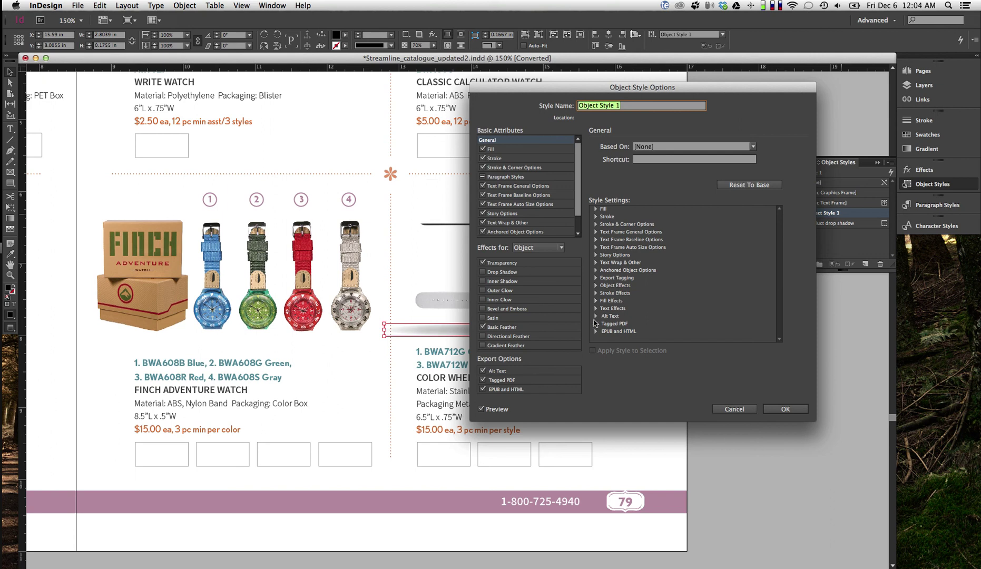
left_click(537, 328)
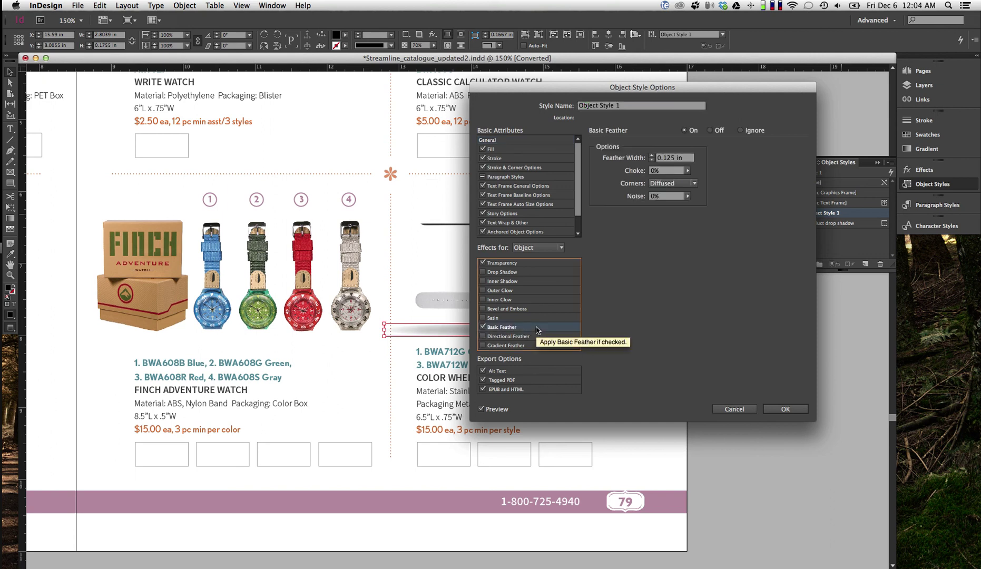
left_click(632, 108)
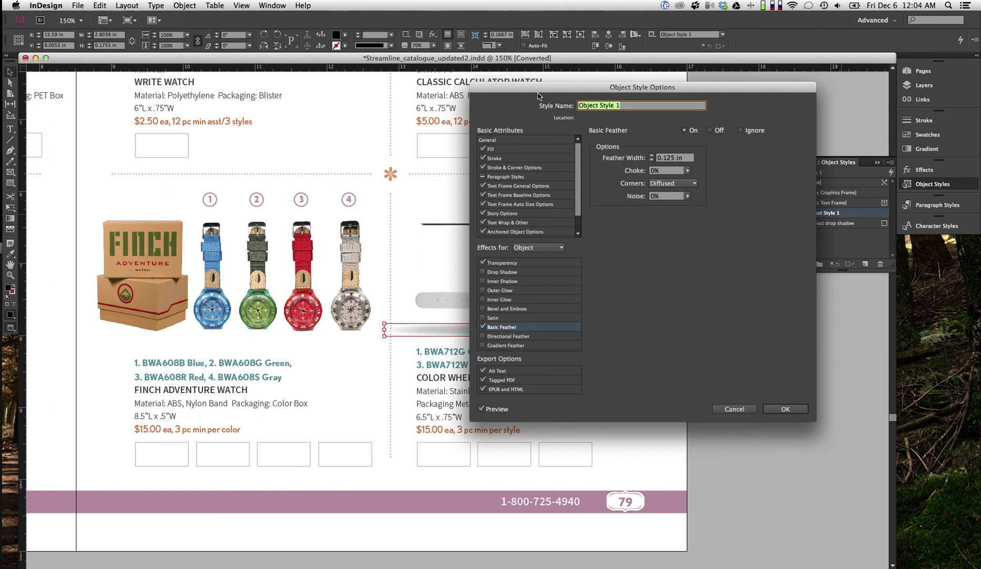
type("feather")
left_click(784, 409)
Fill the small frame under the blue watch solid black and apply the 'feather' style
left_click(631, 348)
scroll(612, 219, "down", 4)
left_click(424, 332)
left_click_drag(219, 235, 275, 259)
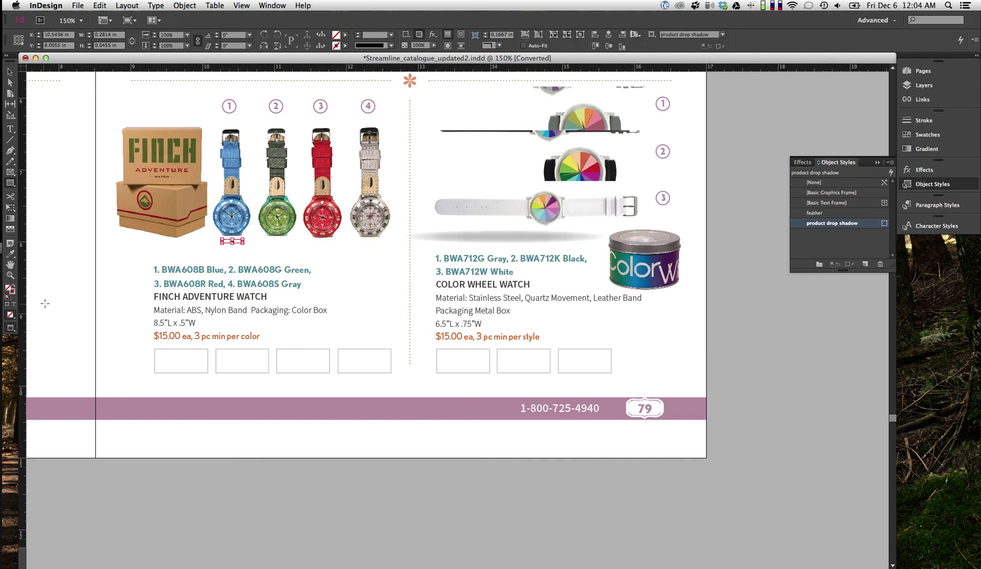
key("d")
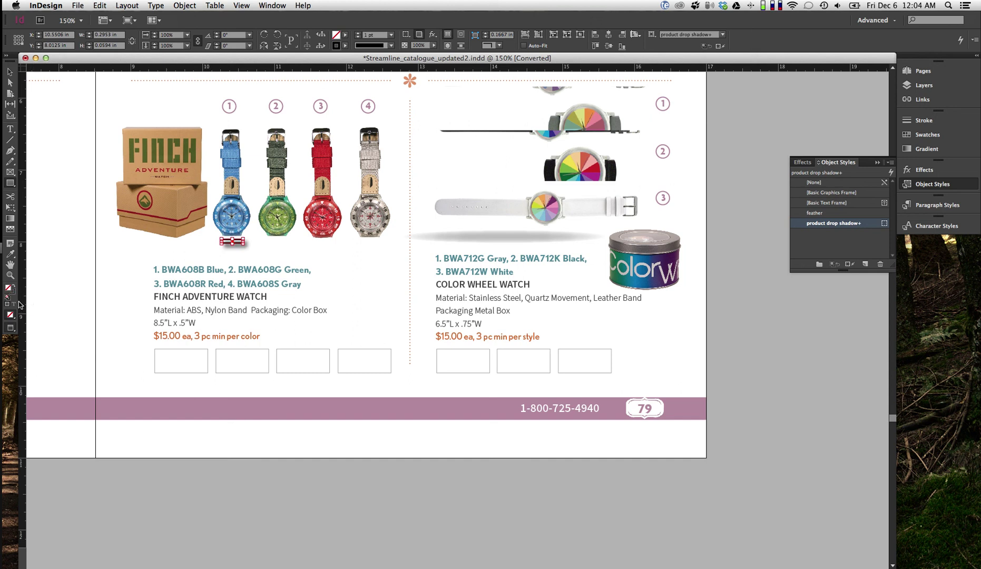
left_click(14, 286)
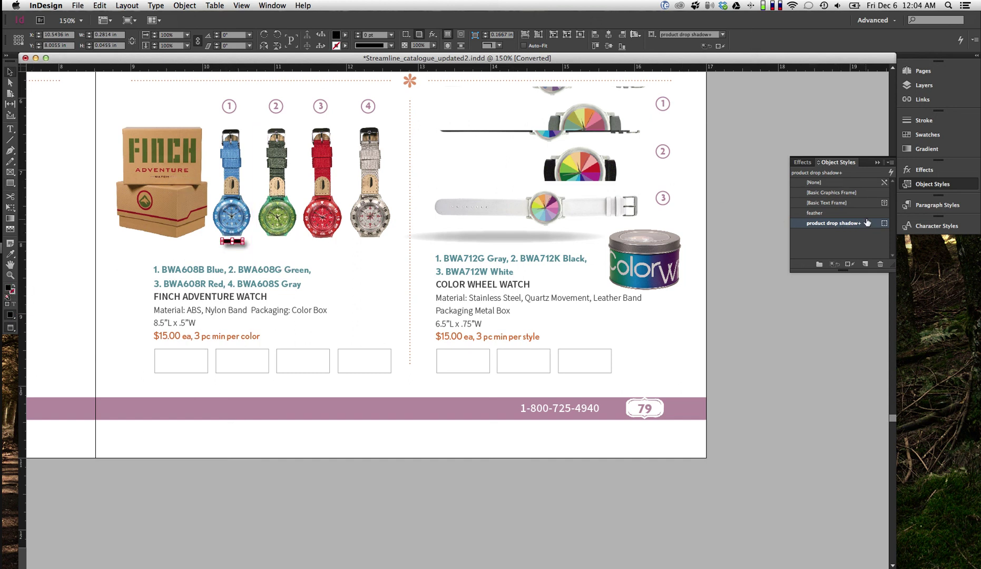
left_click(820, 183)
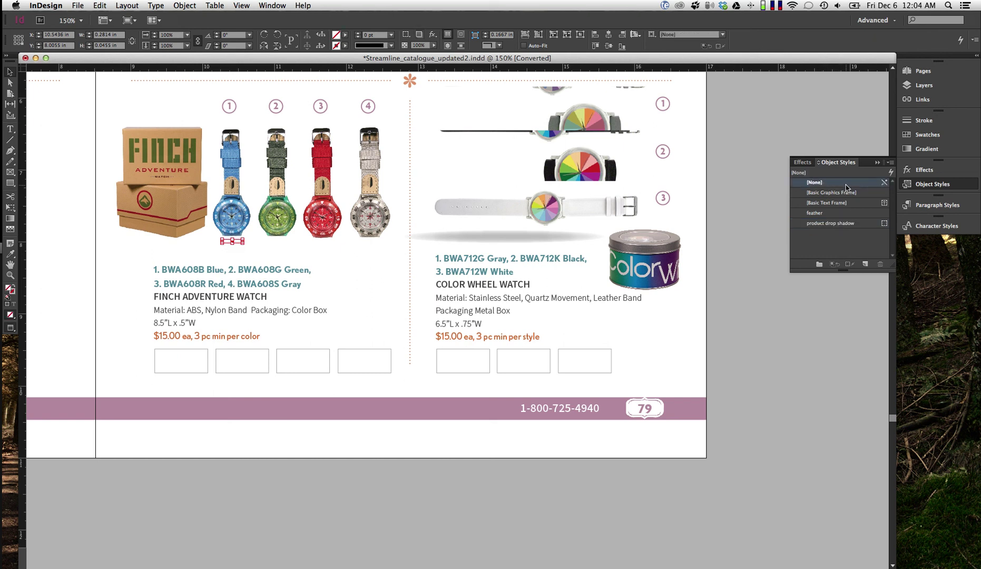
left_click(6, 296)
key("shift+x")
left_click(816, 213)
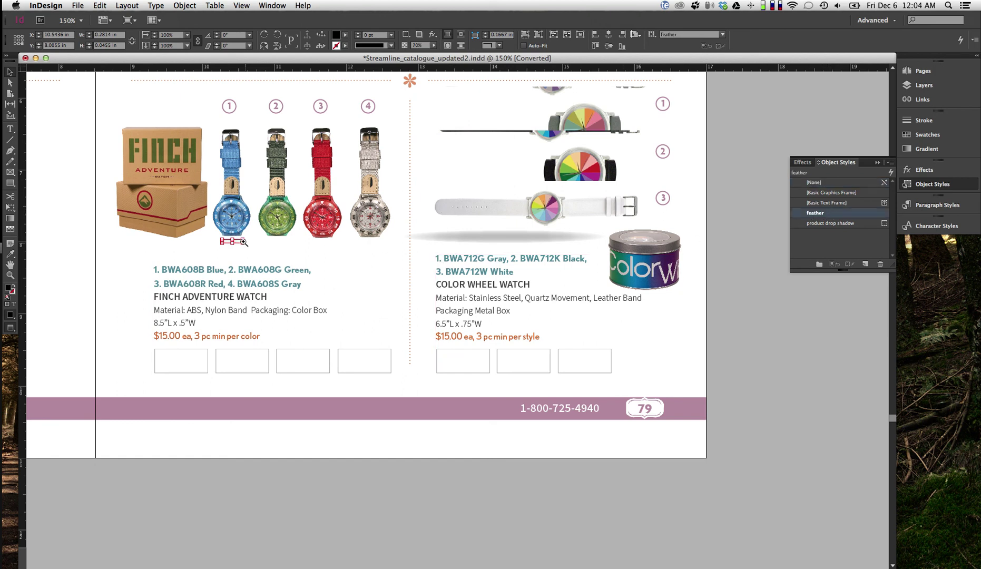
Zoom in closely on the Finch watches to inspect the soft shadow
key("super+equal")
scroll(263, 284, "left", 10)
left_click(573, 287)
left_click(564, 284)
key("super+equal")
scroll(458, 316, "right", 6)
scroll(662, 366, "right", 2)
left_click_drag(662, 367, 519, 279)
Change the 'feather' object style's Basic Feather width to 0.0325 in
left_click(165, 324)
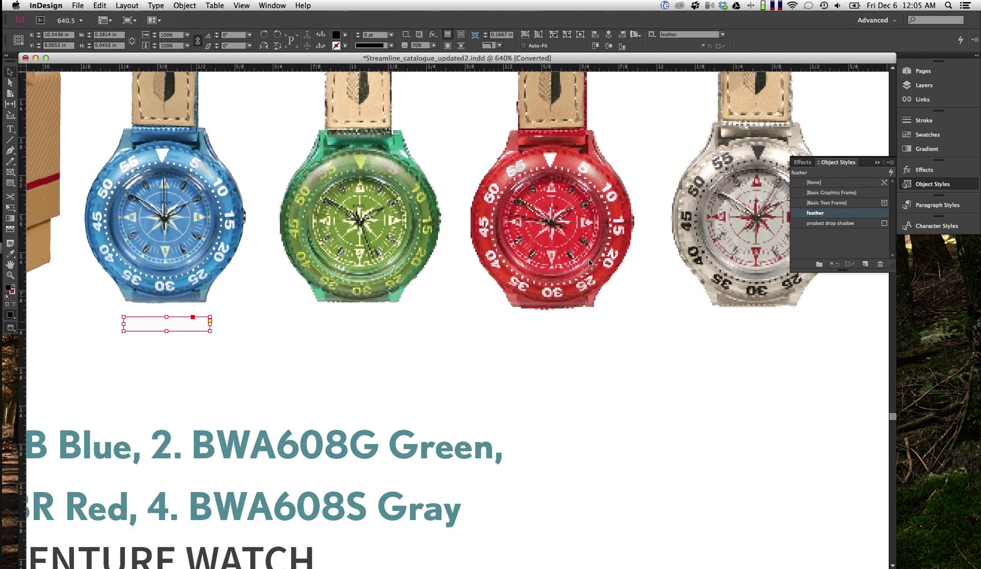
double_click(837, 225)
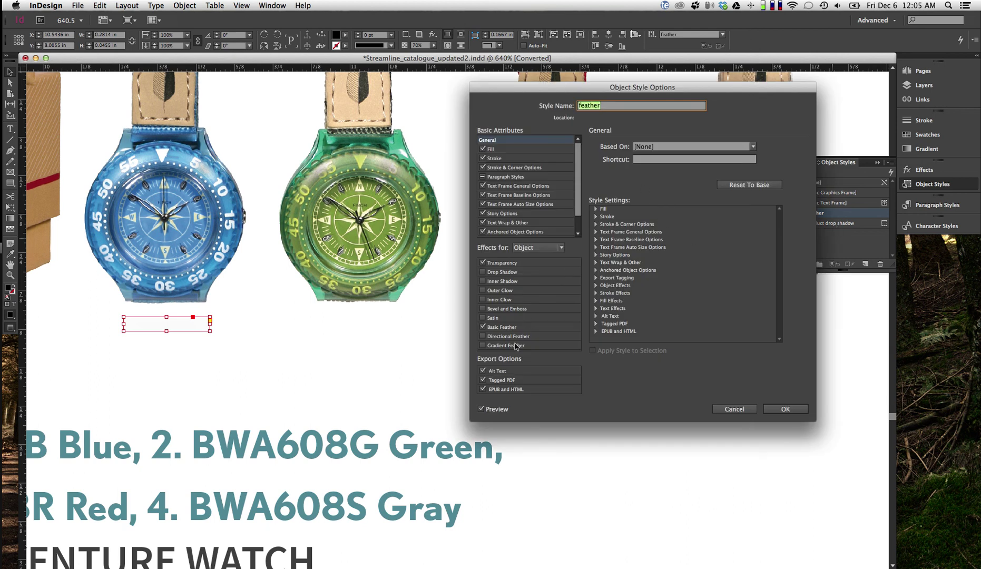
left_click(505, 327)
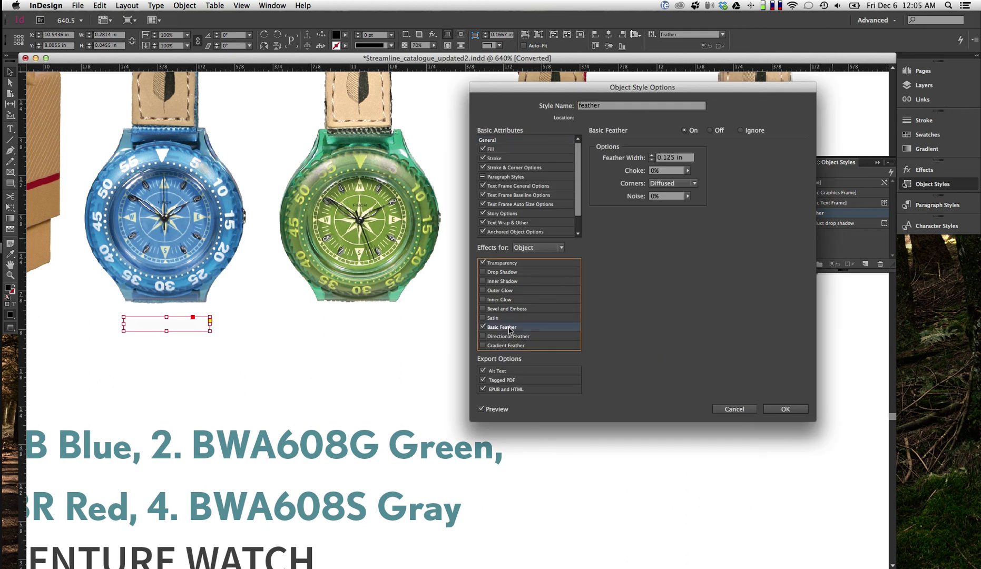
left_click(651, 159)
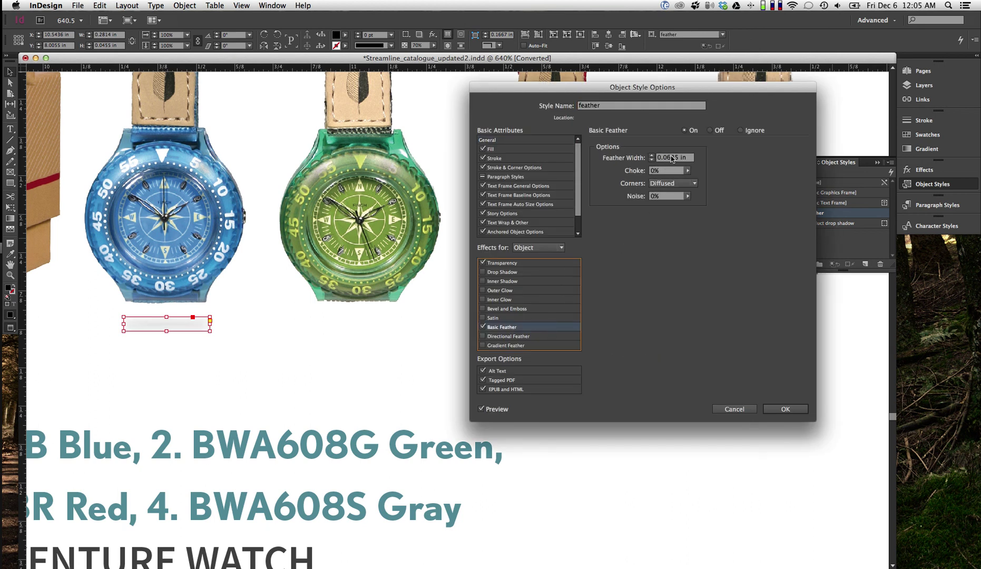
left_click(669, 159)
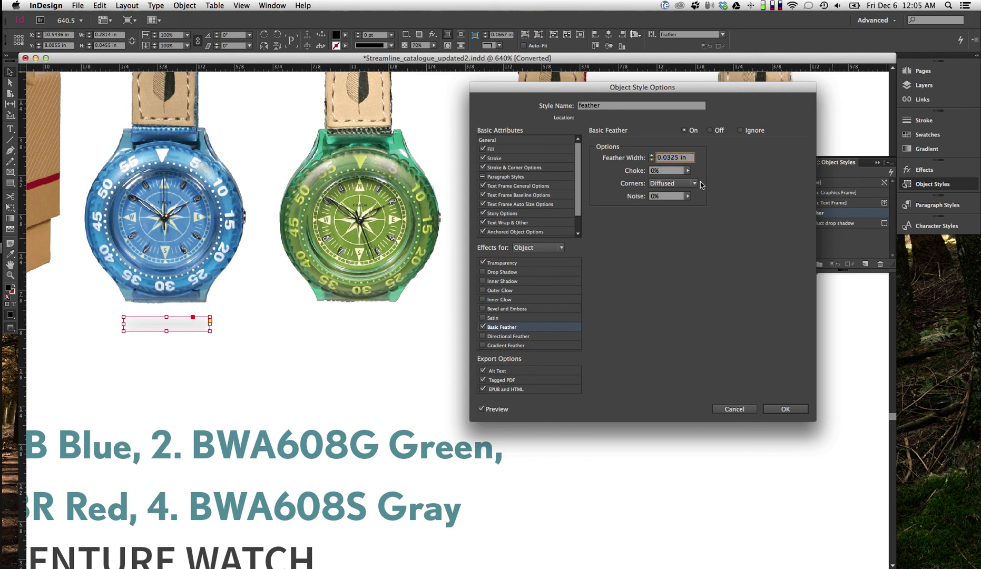
key("Tab")
left_click(770, 416)
Move the feathered bar up so it sits just beneath the blue watch
left_click(287, 376)
left_click(205, 346, "alt")
left_click(452, 301, "alt")
left_click(605, 296)
left_click_drag(605, 293, 605, 284)
left_click(814, 212)
Place a feathered shadow bar beneath the green Finch watch
scroll(512, 340, "right", 5)
scroll(513, 339, "up", 2)
left_click(511, 314, "alt")
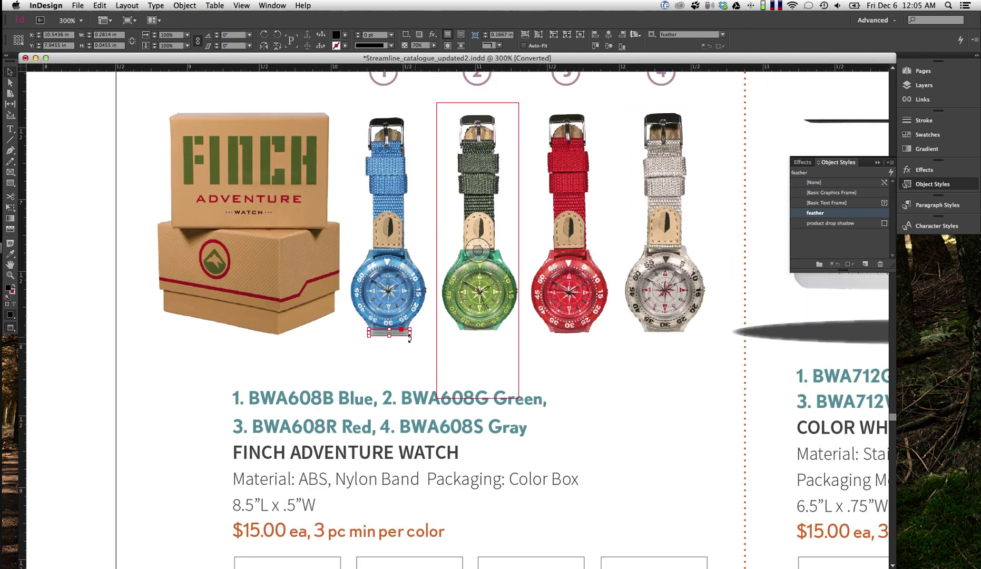
left_click_drag(462, 331, 677, 334)
Select the red watch image and zoom out to view the whole page
left_click(562, 374)
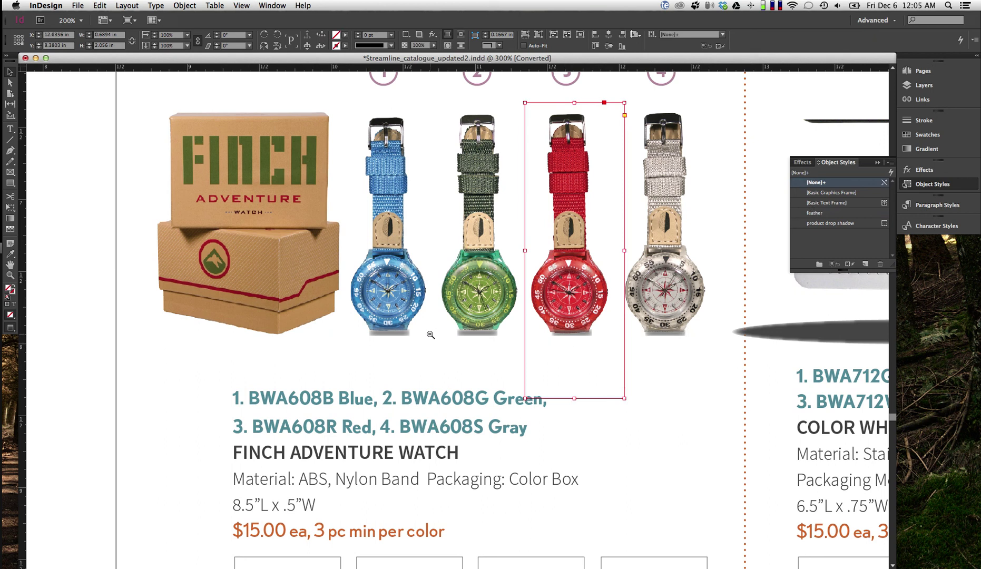
left_click(505, 352, "alt")
left_click(531, 329, "alt")
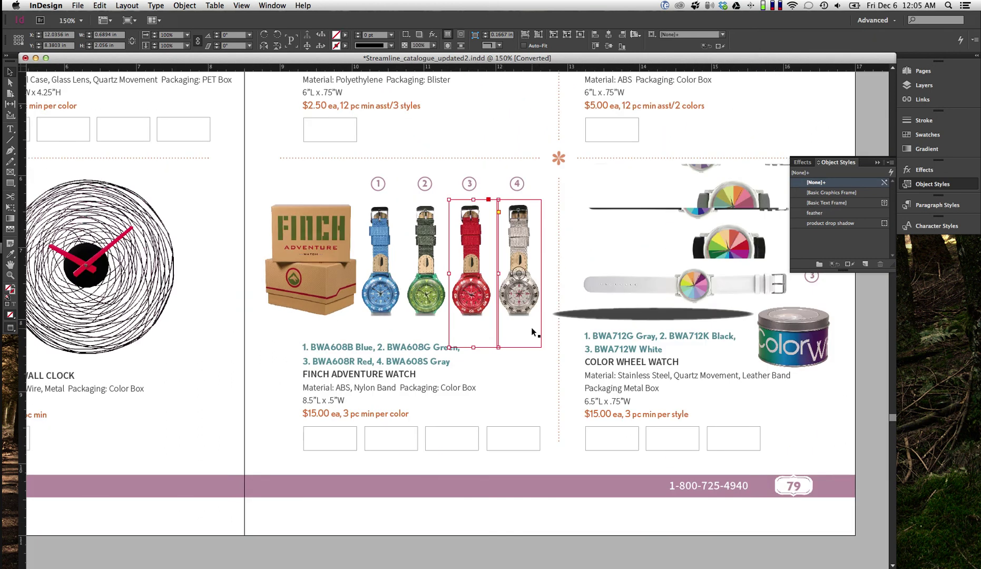
scroll(532, 331, "right", 3)
scroll(531, 330, "up", 1)
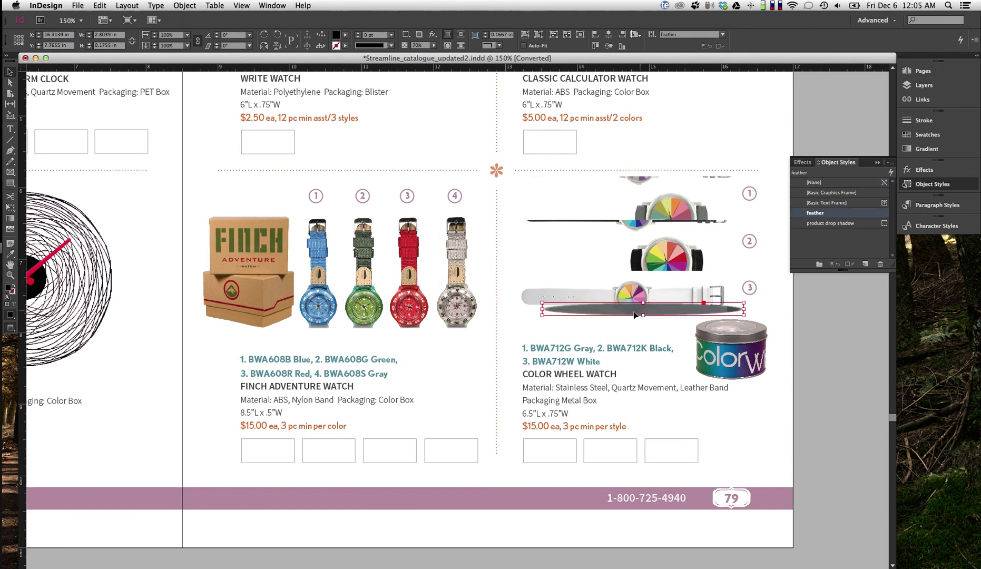